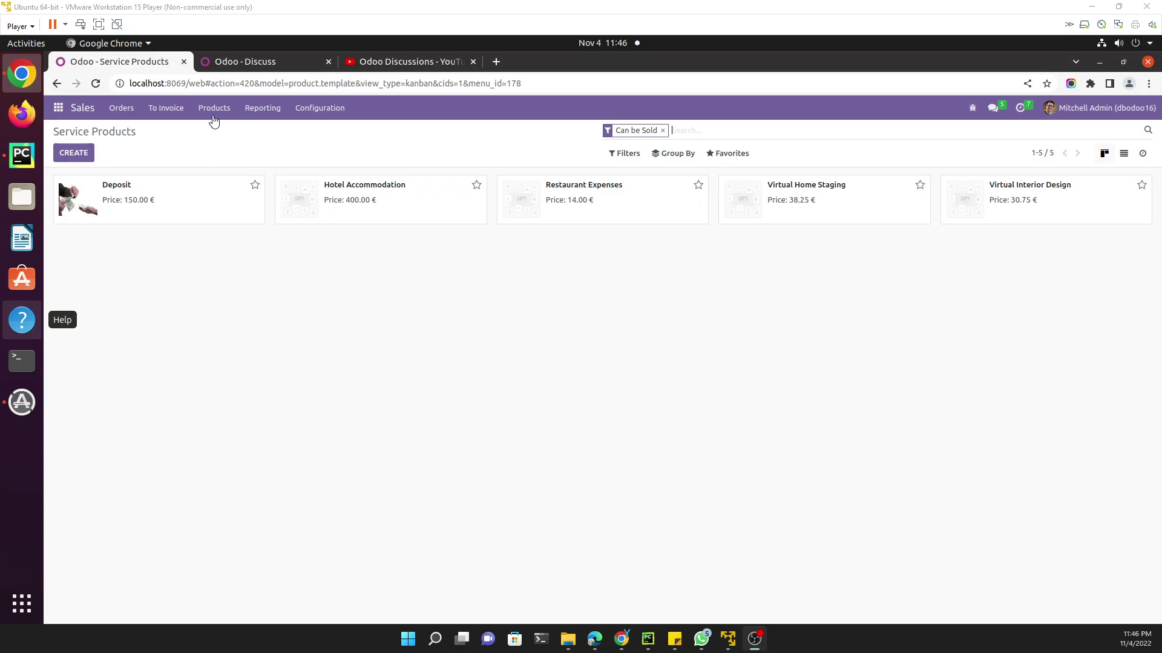
Step: Open the current action's settings from the developer menu, then close them
click(973, 107)
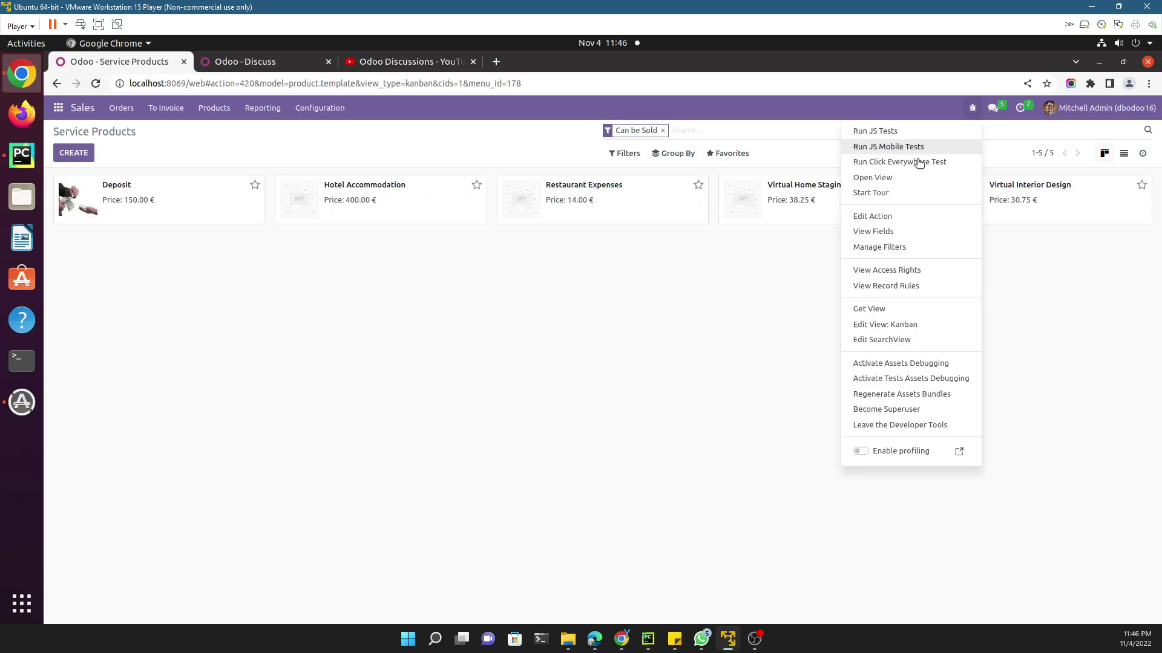
click(868, 217)
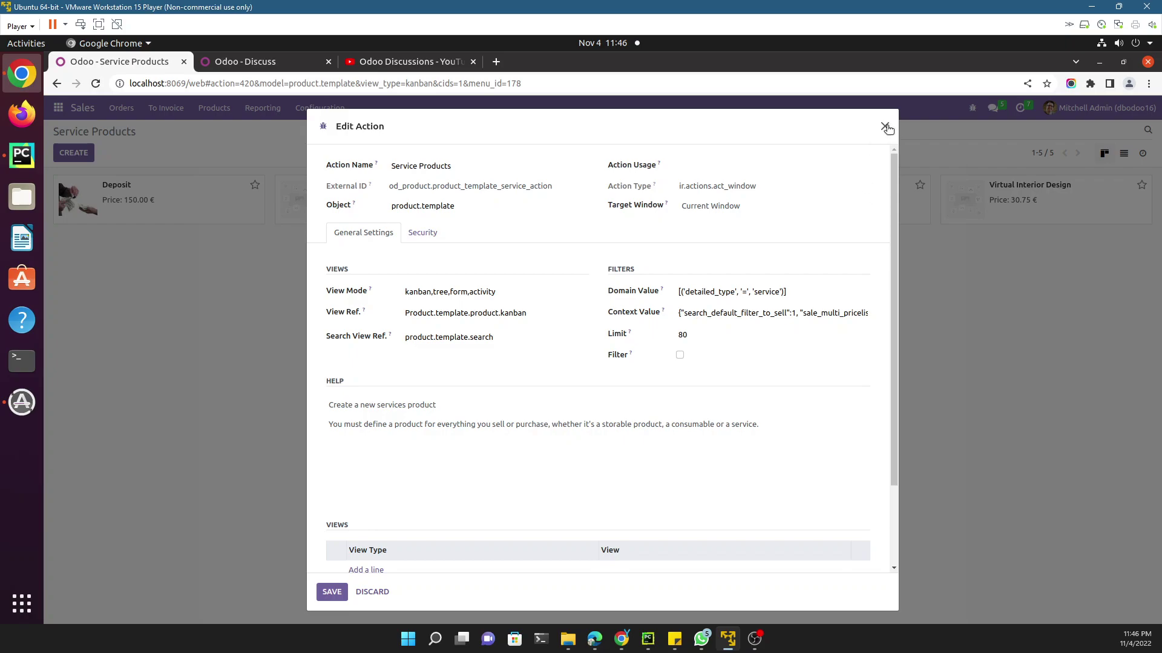
click(883, 125)
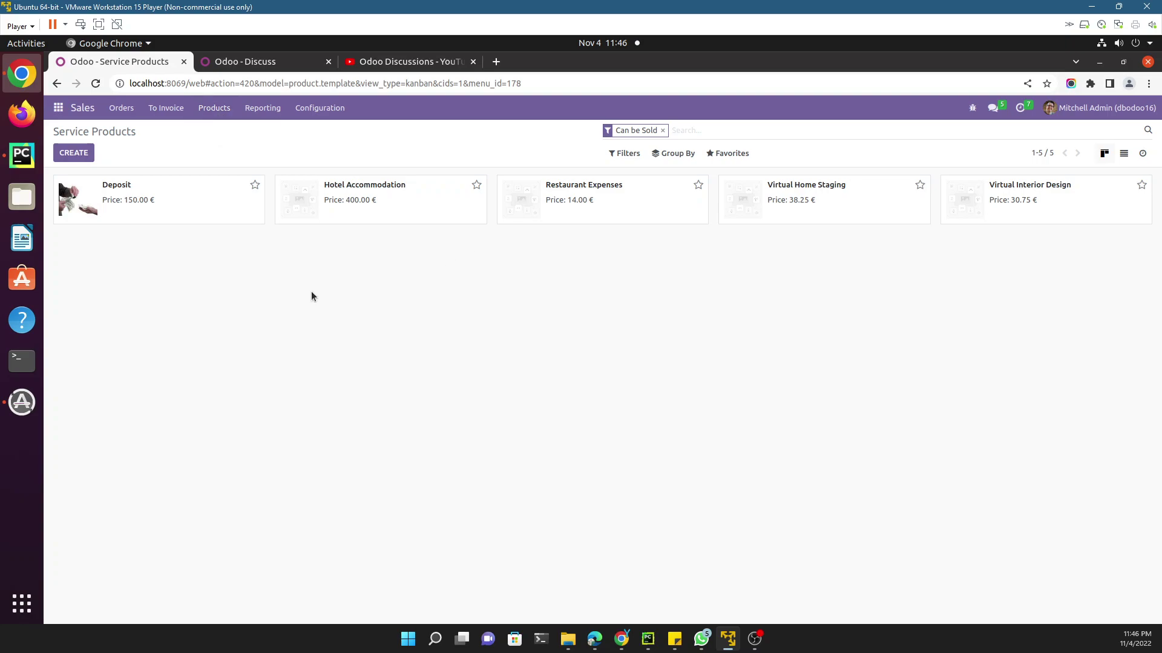
Step: Start a new Service Products item, set its Product Type to Service, then discard it
click(225, 113)
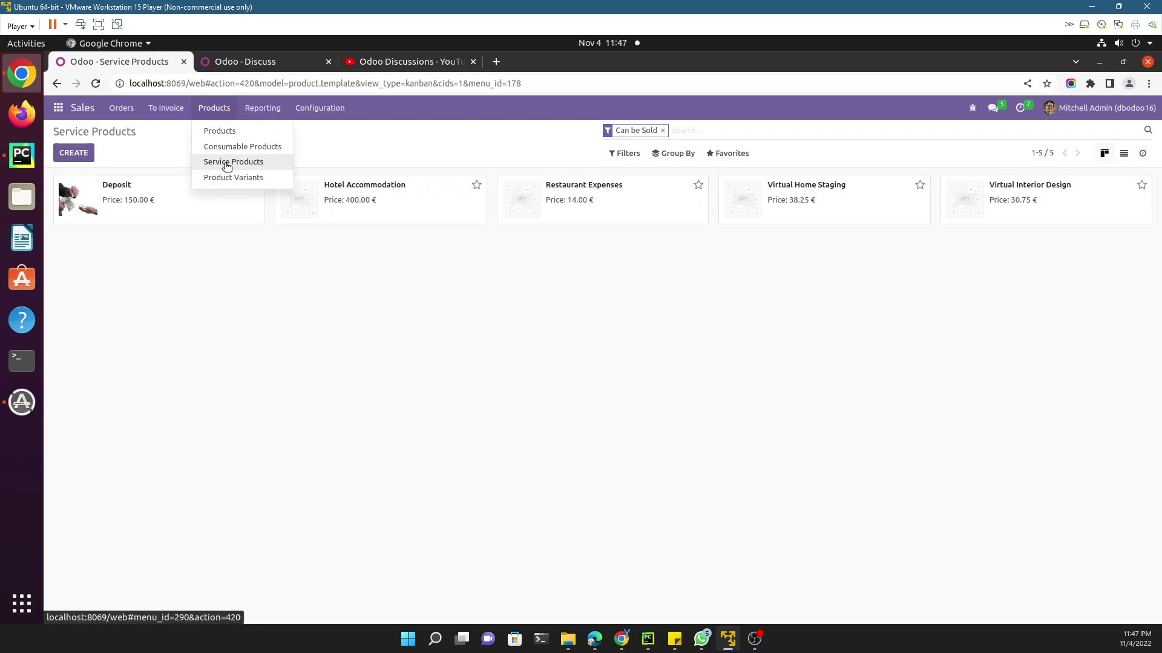
click(227, 165)
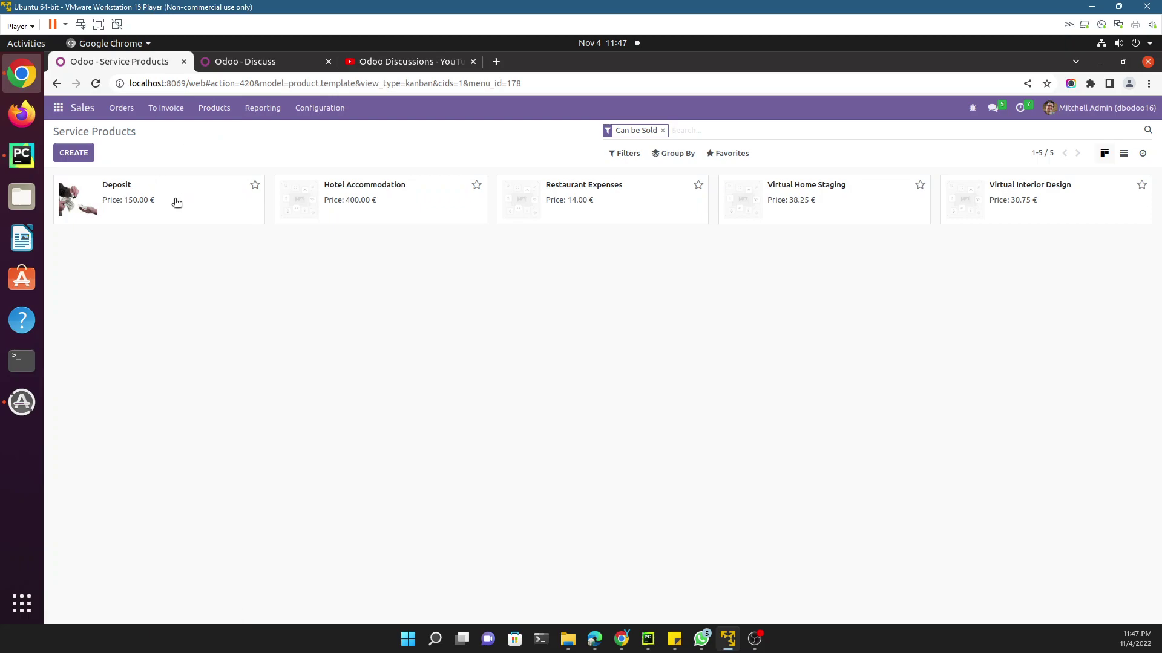
click(81, 155)
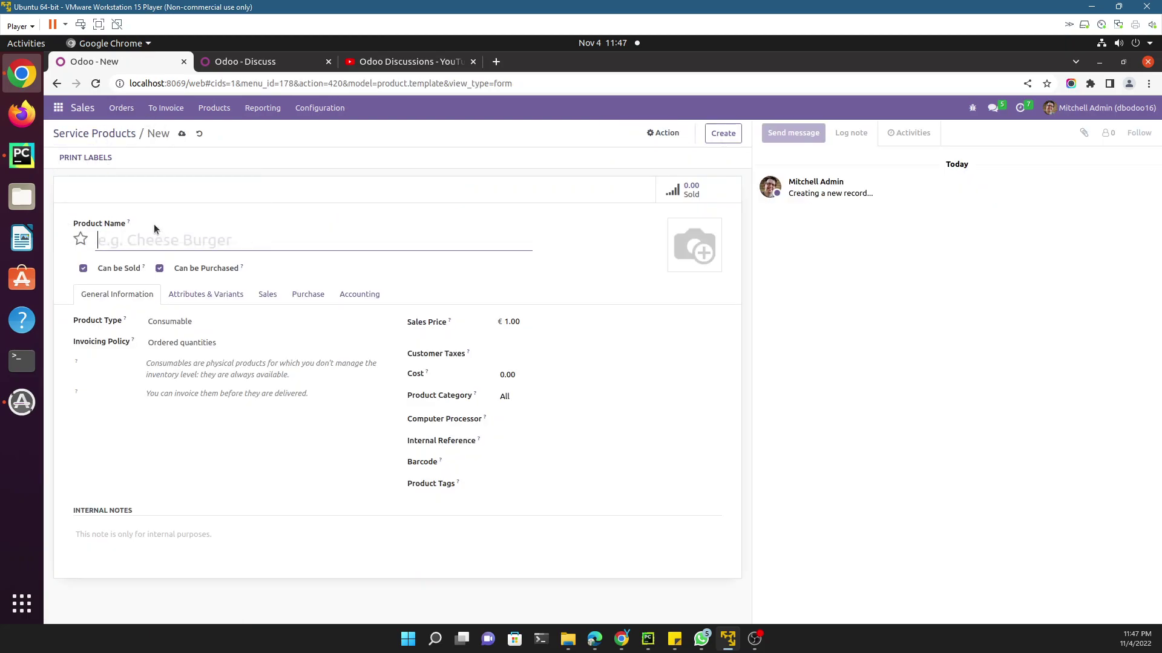
drag(80, 325, 126, 329)
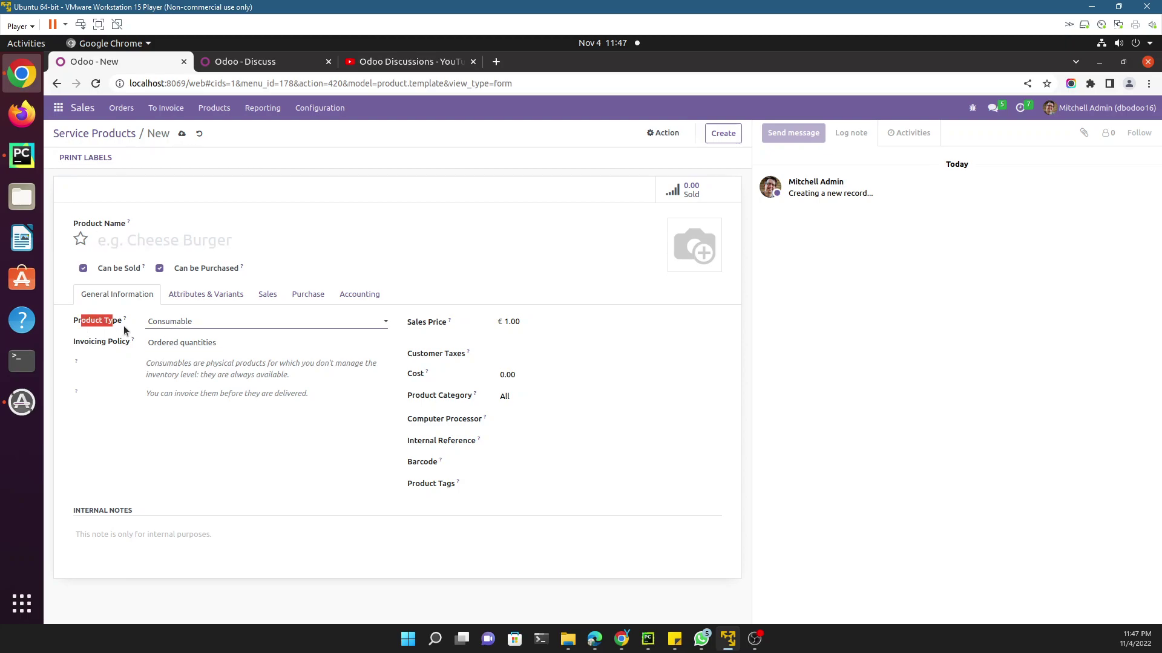
click(185, 325)
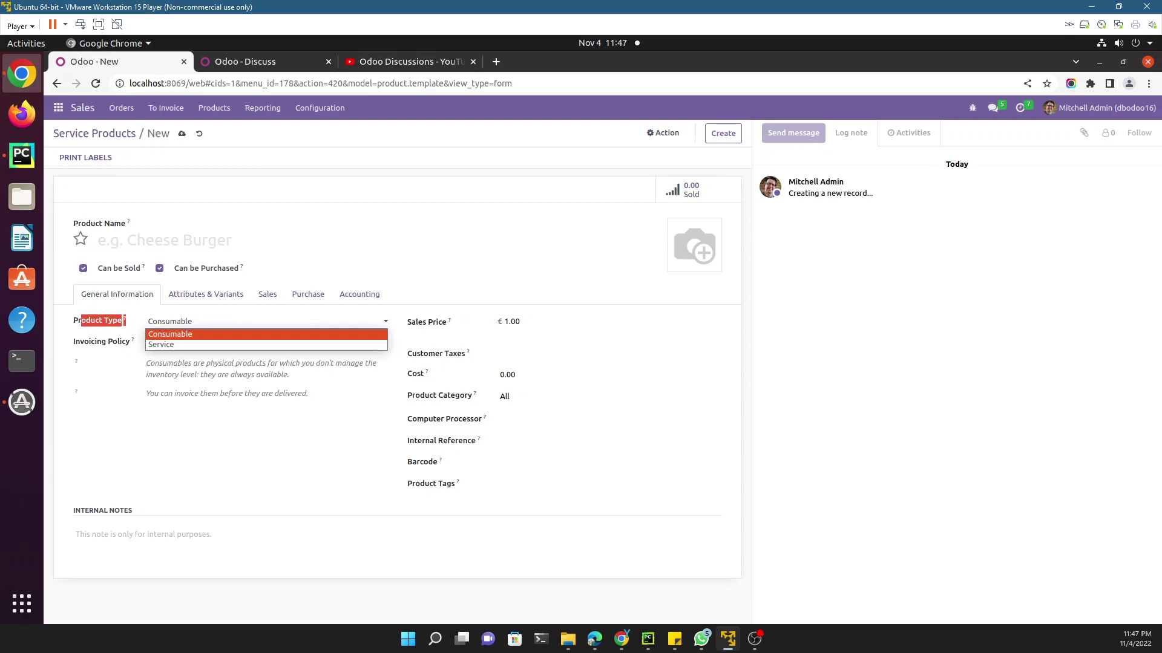
click(183, 334)
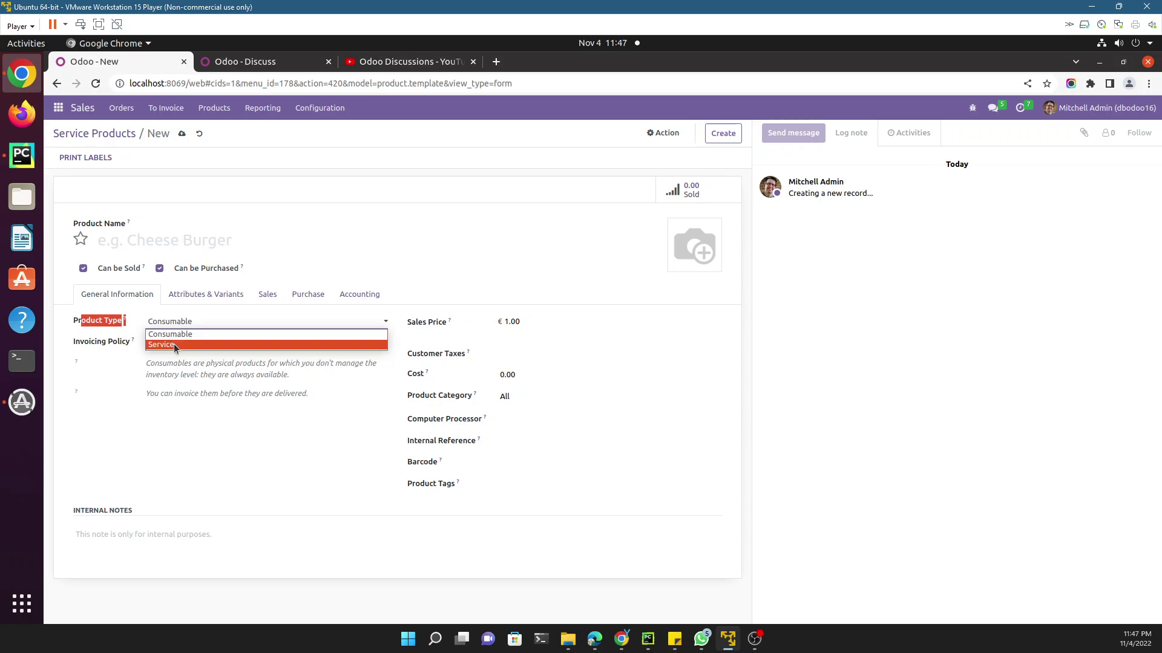
click(176, 345)
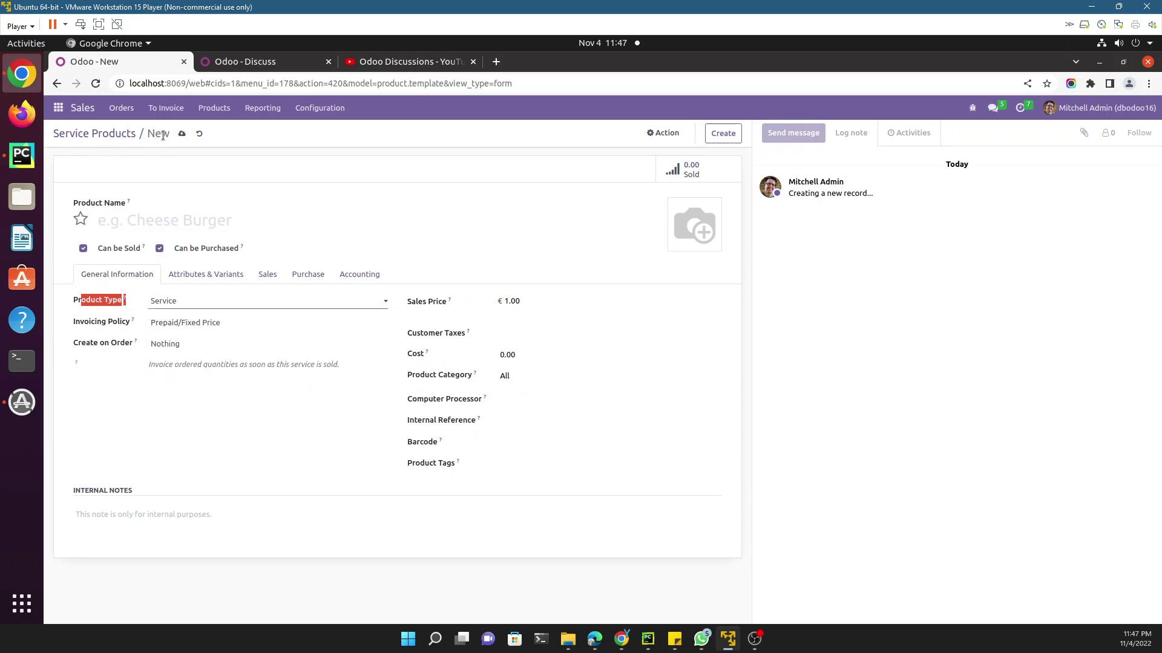
click(159, 305)
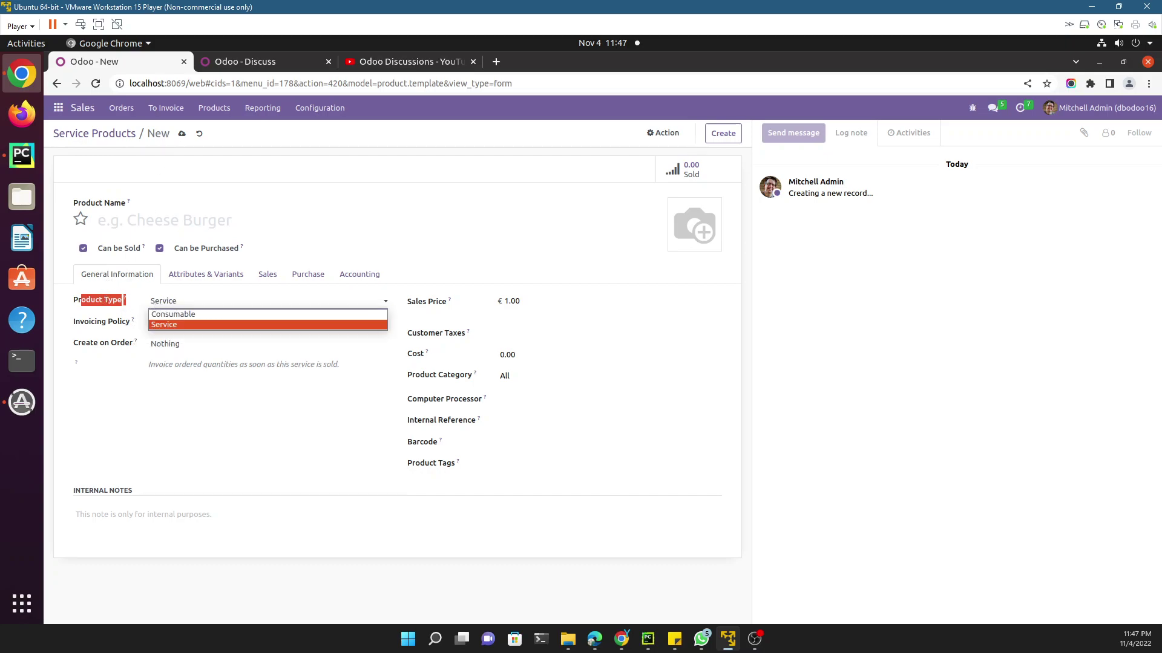
click(201, 134)
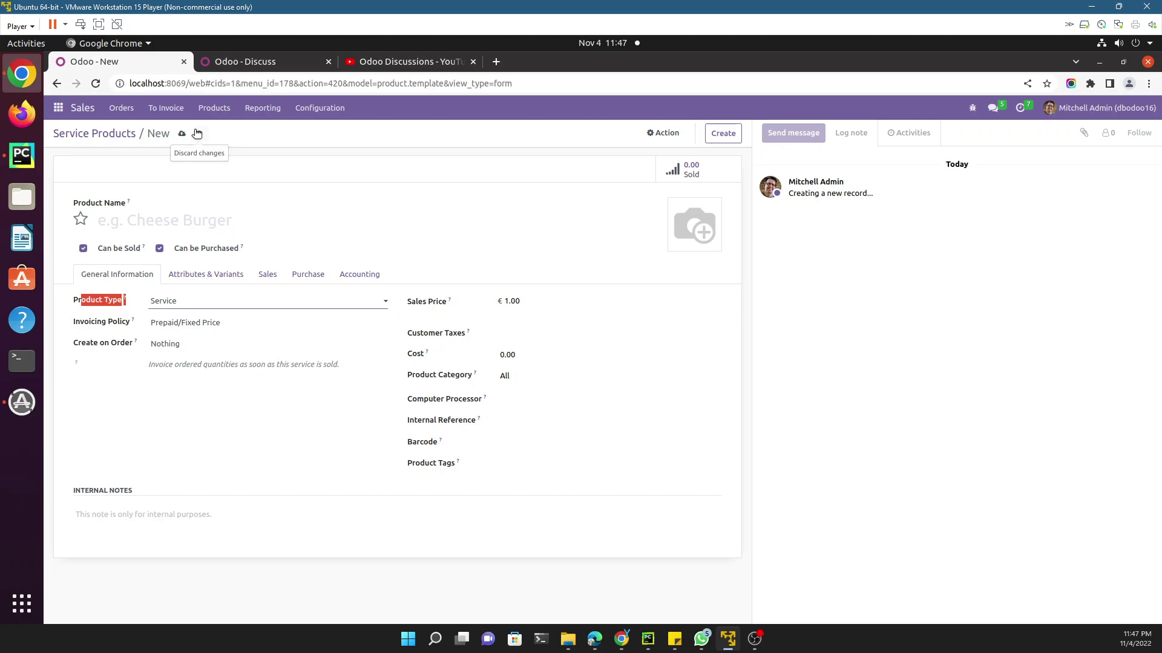
click(200, 136)
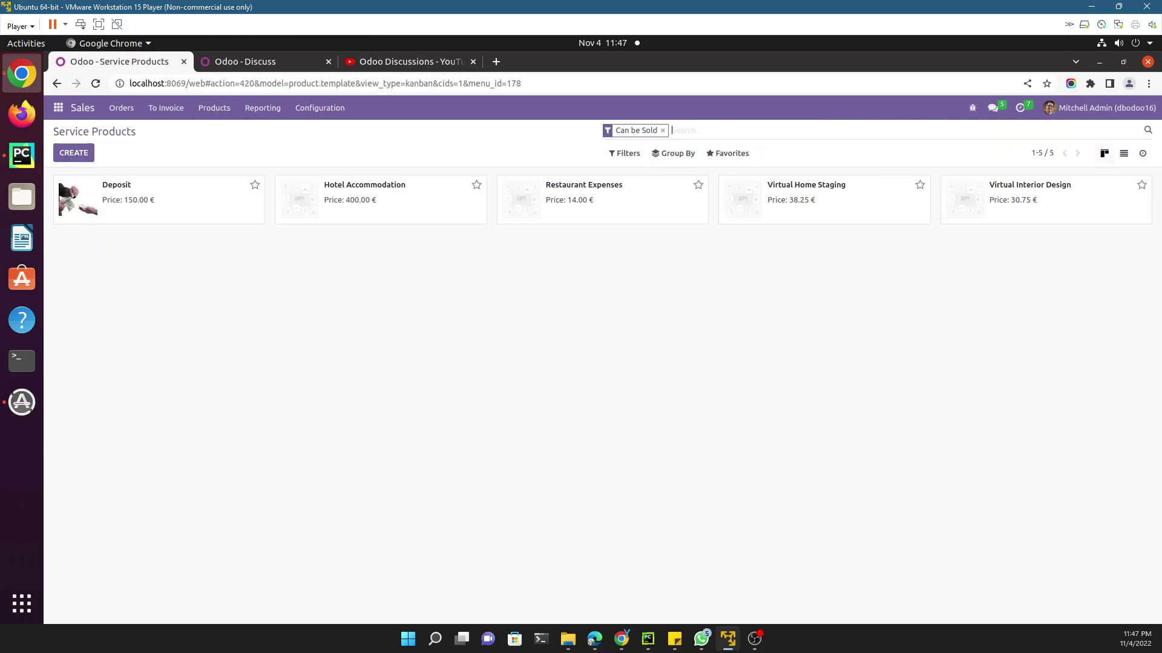
Step: Reopen the Service Products action settings and highlight its filter_to_sell and pricelist context keys
click(968, 110)
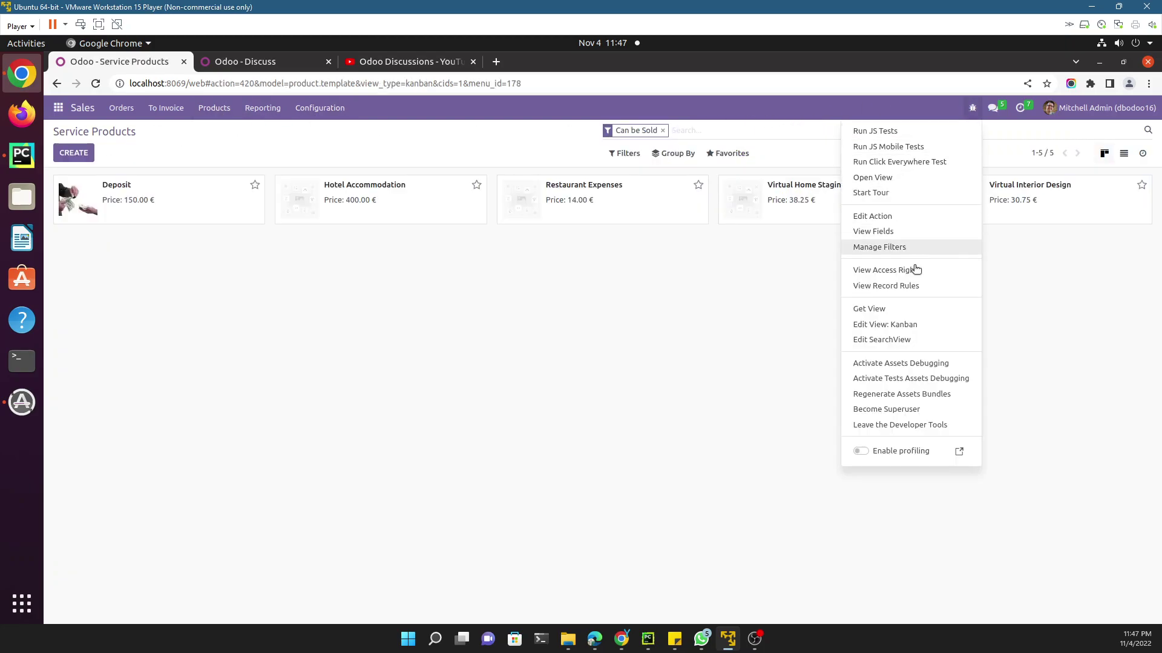
click(862, 218)
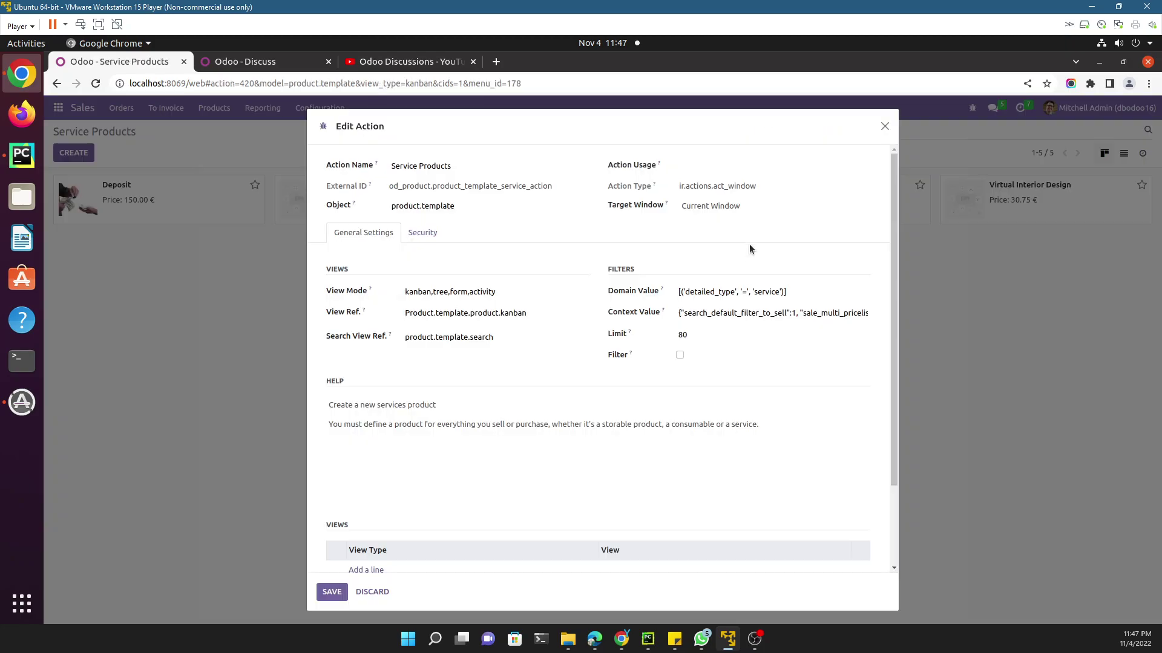
double_click(699, 312)
double_click(848, 312)
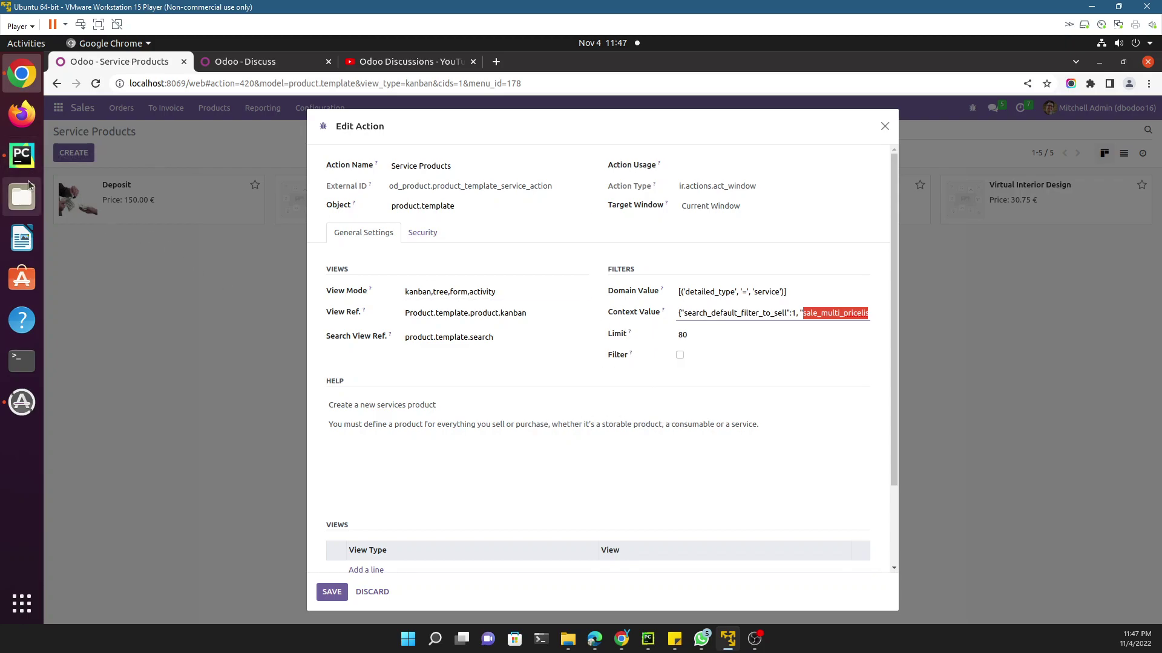
Step: In product.xml, highlight the Service Products record and its line-49 context field
click(22, 155)
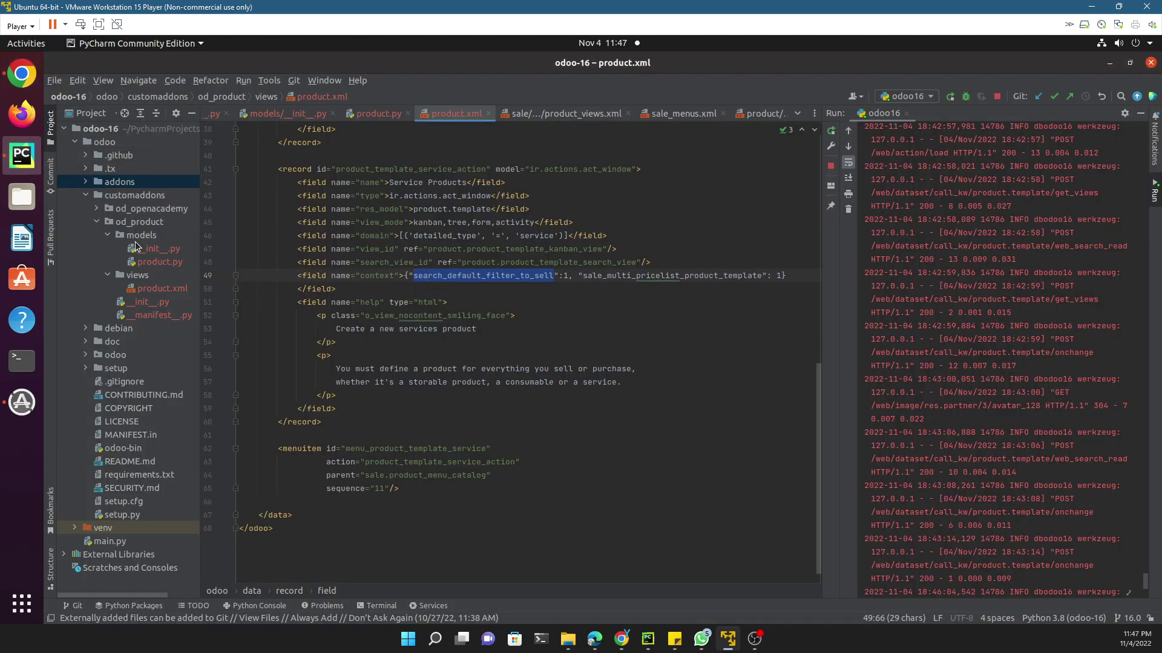
click(151, 289)
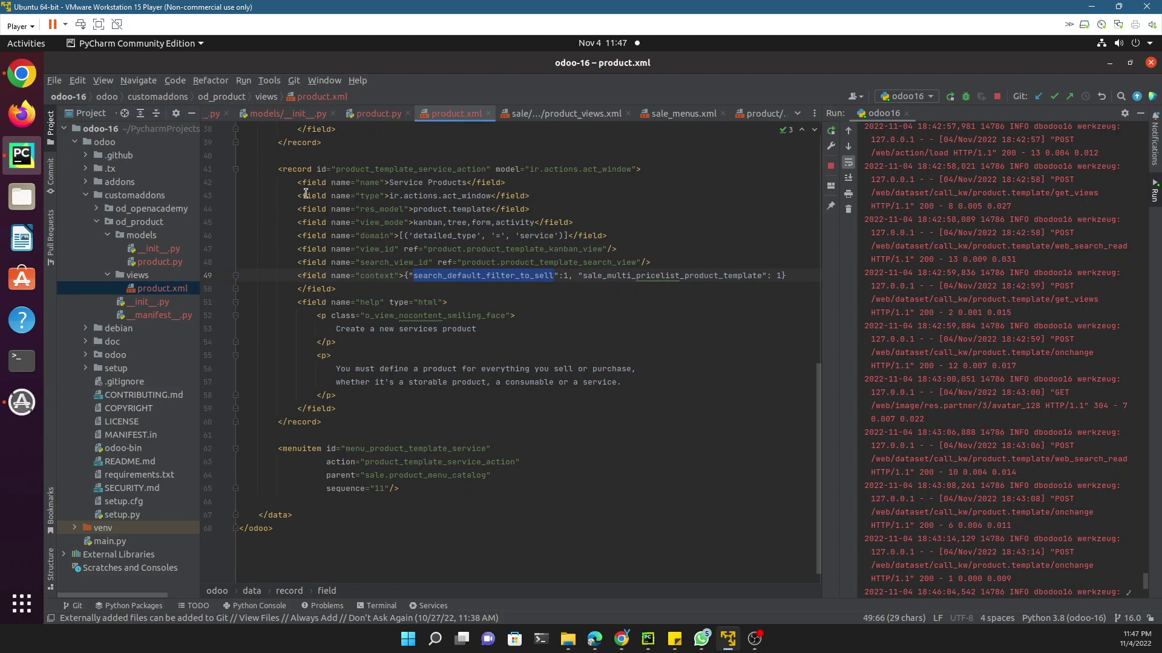
drag(279, 169, 343, 422)
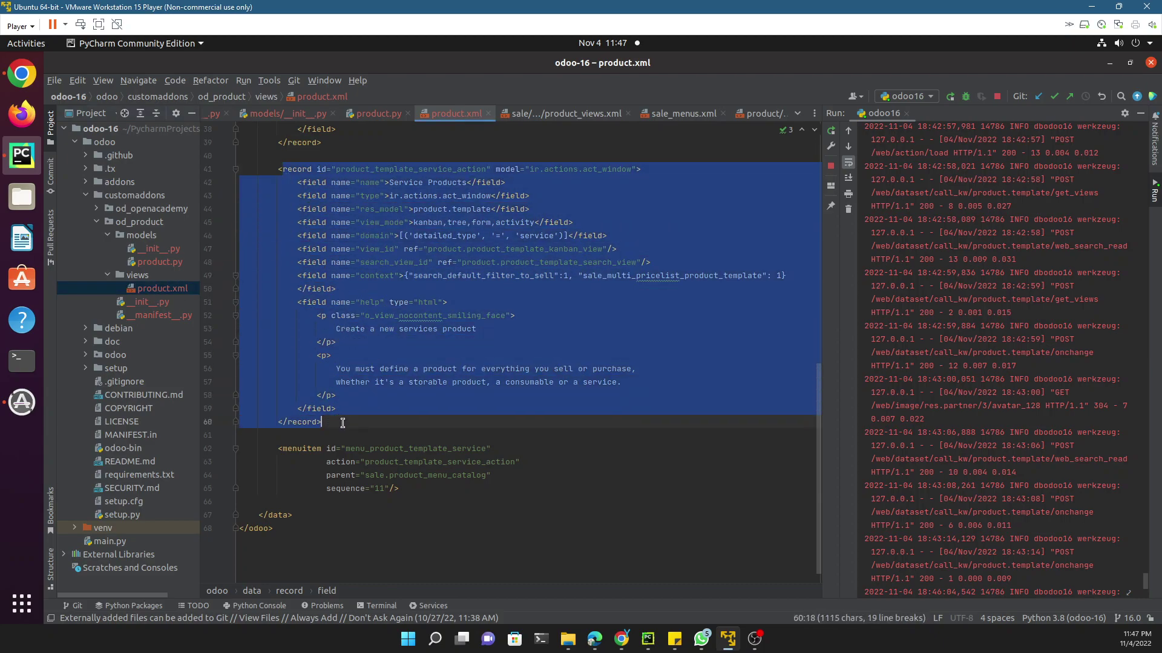
click(390, 262)
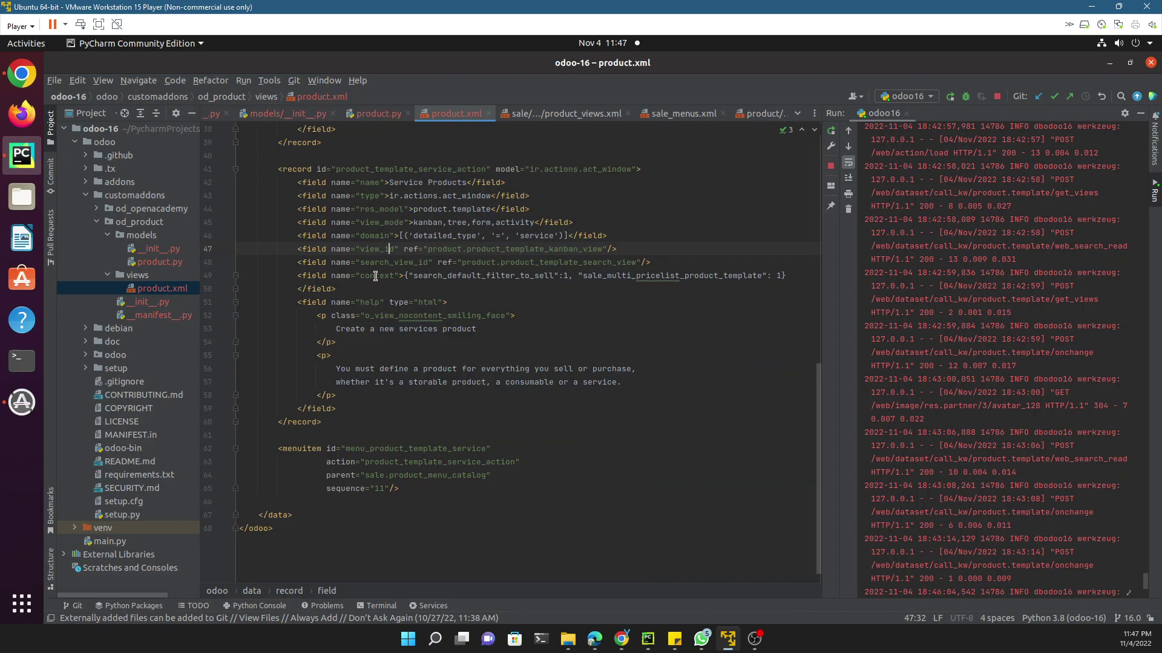
double_click(391, 276)
double_click(427, 276)
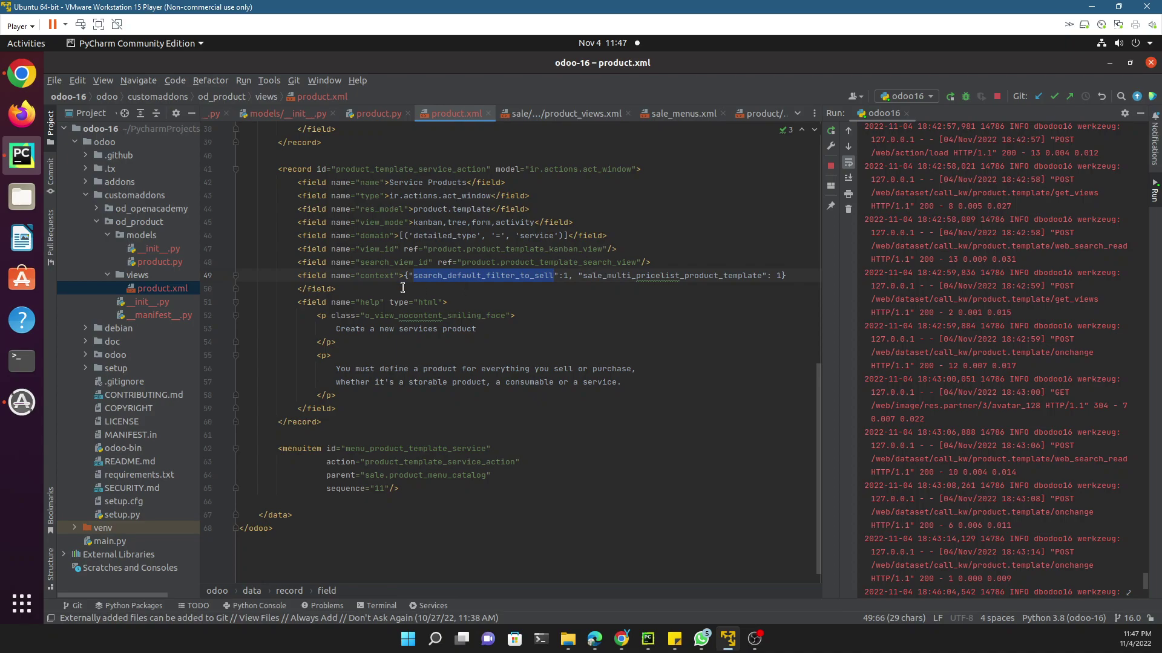
Step: Compare with the browser's action settings, then highlight the context key's default portion
click(21, 73)
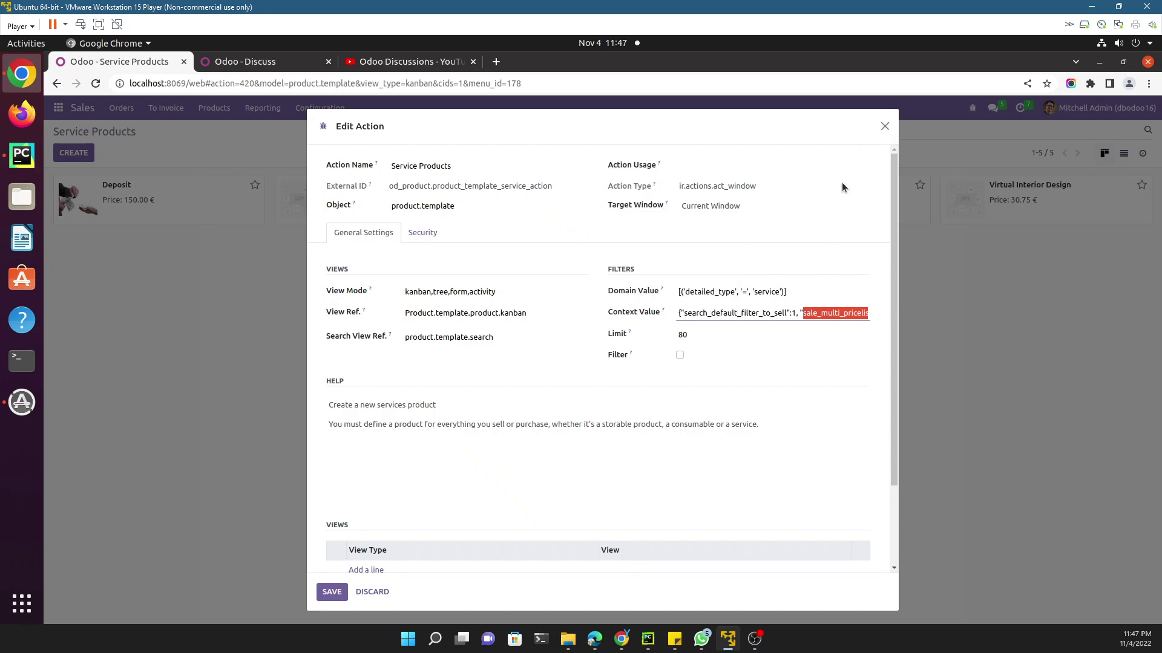
click(22, 154)
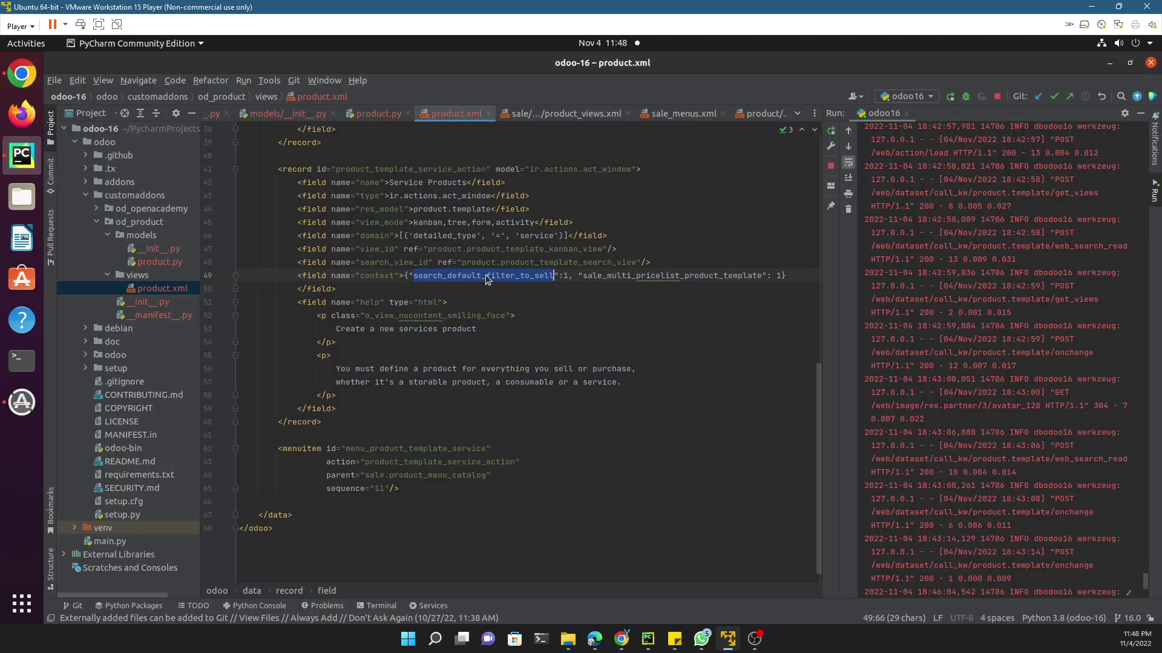
click(456, 274)
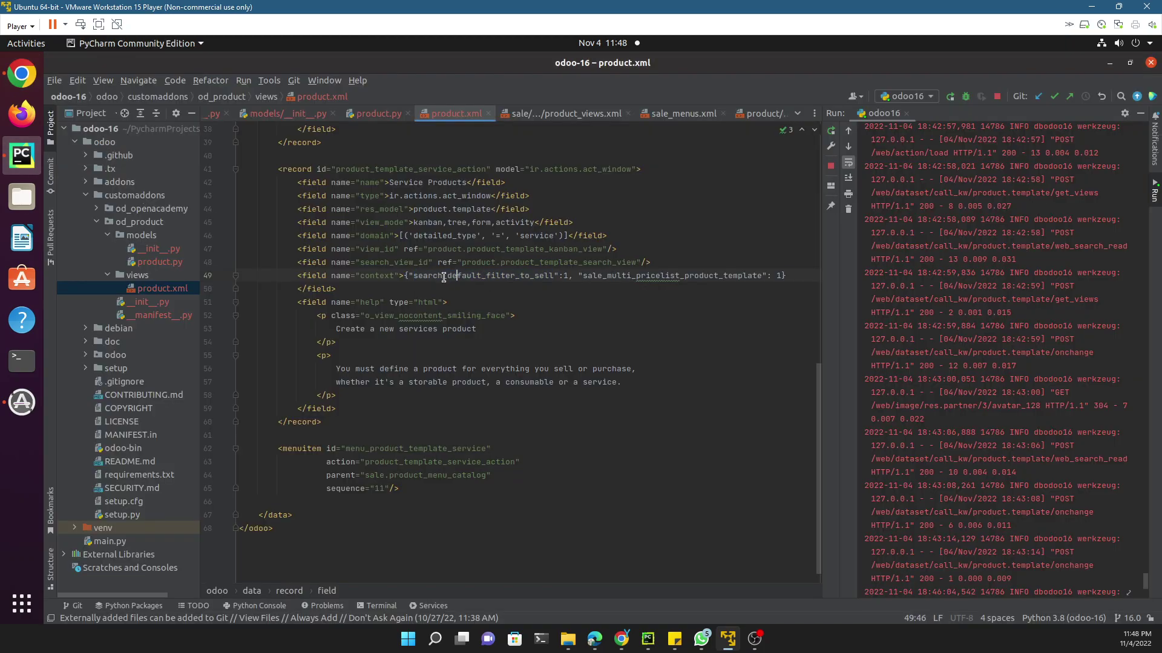
drag(446, 275, 505, 275)
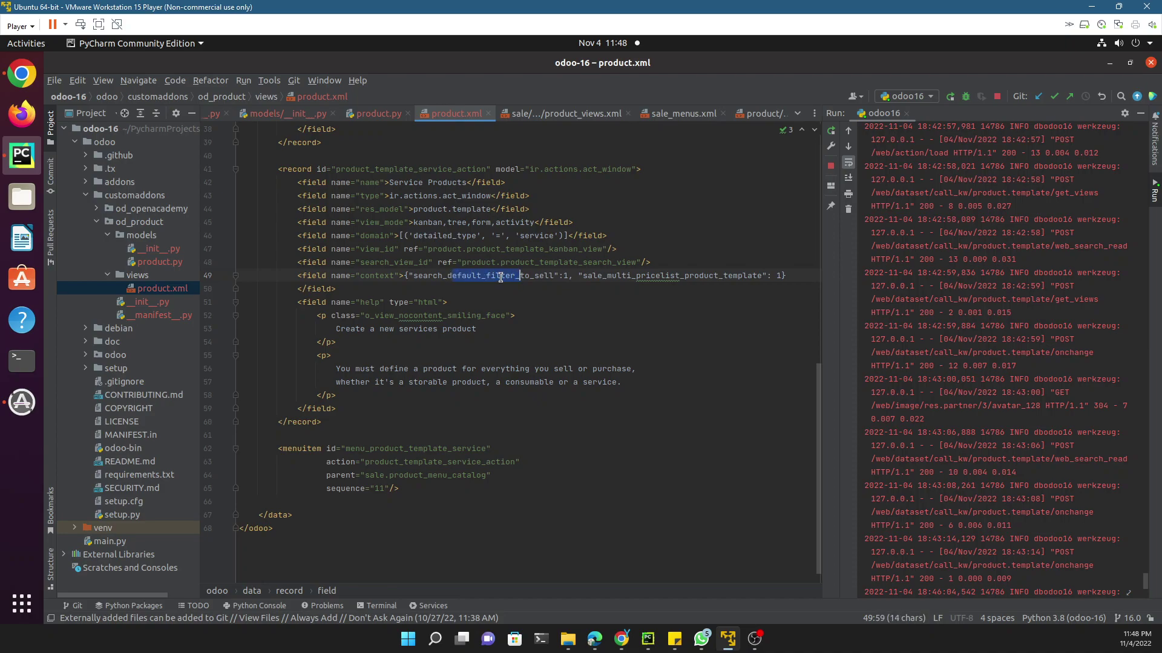
click(30, 78)
click(885, 122)
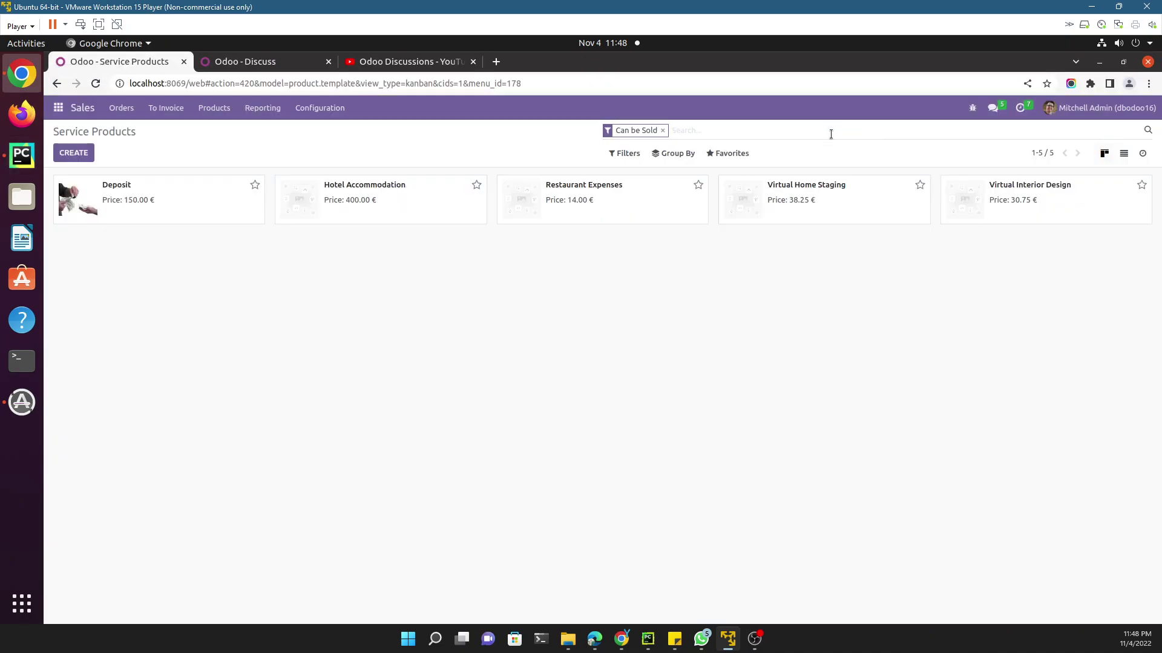
click(216, 109)
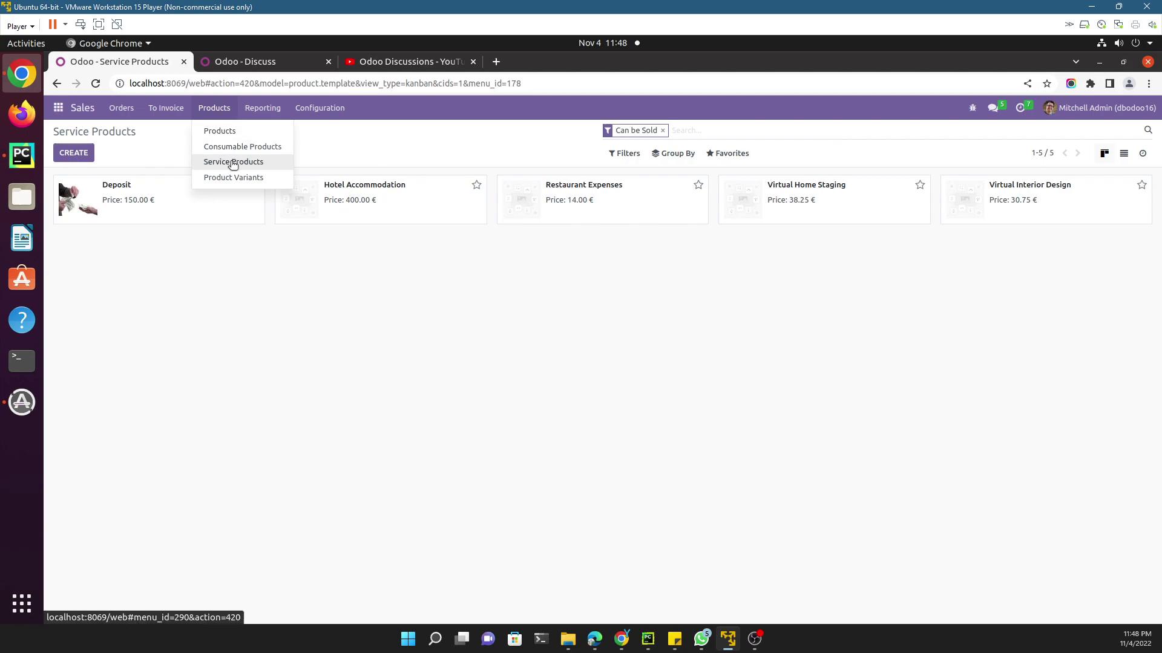
click(232, 164)
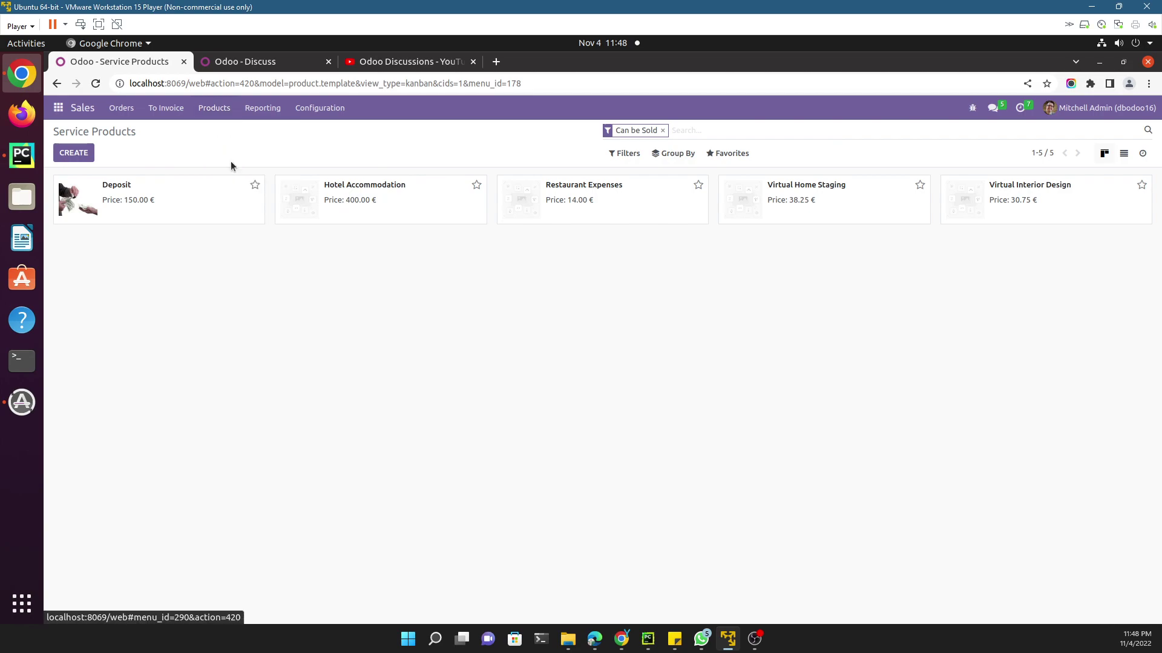
triple_click(637, 130)
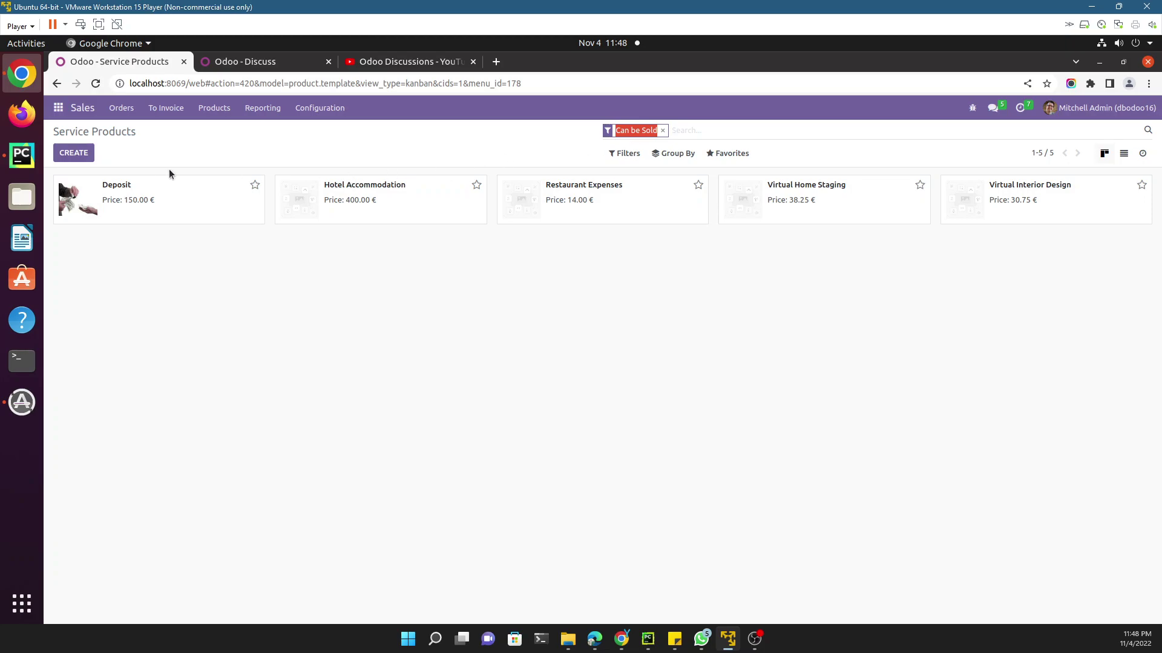
click(22, 155)
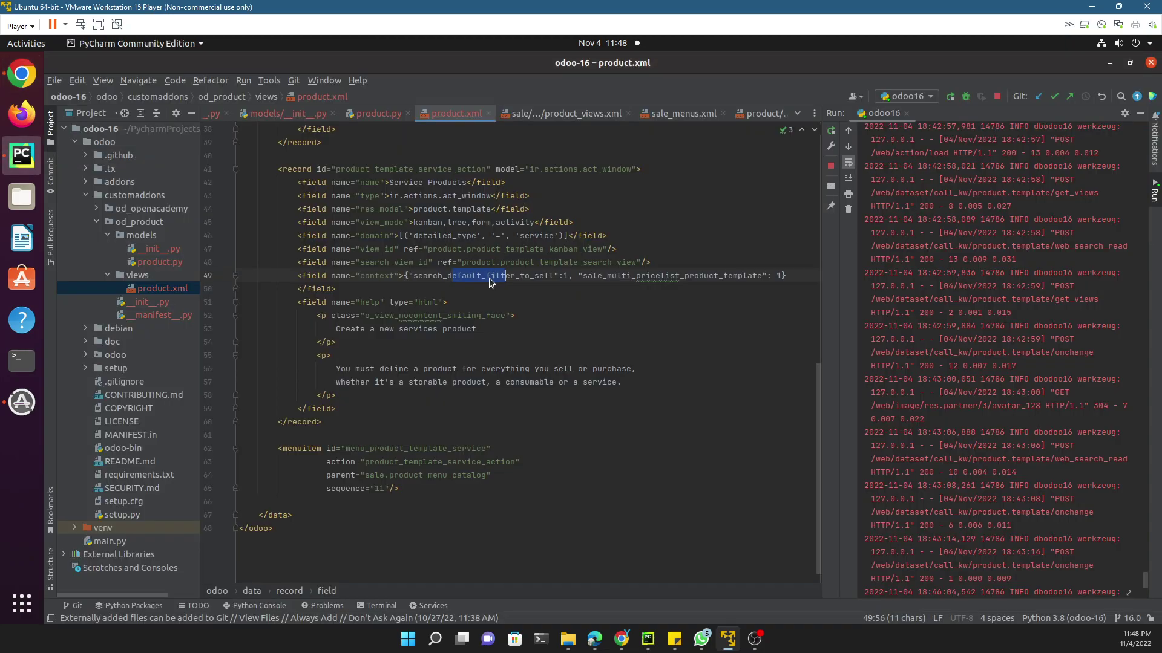
double_click(489, 278)
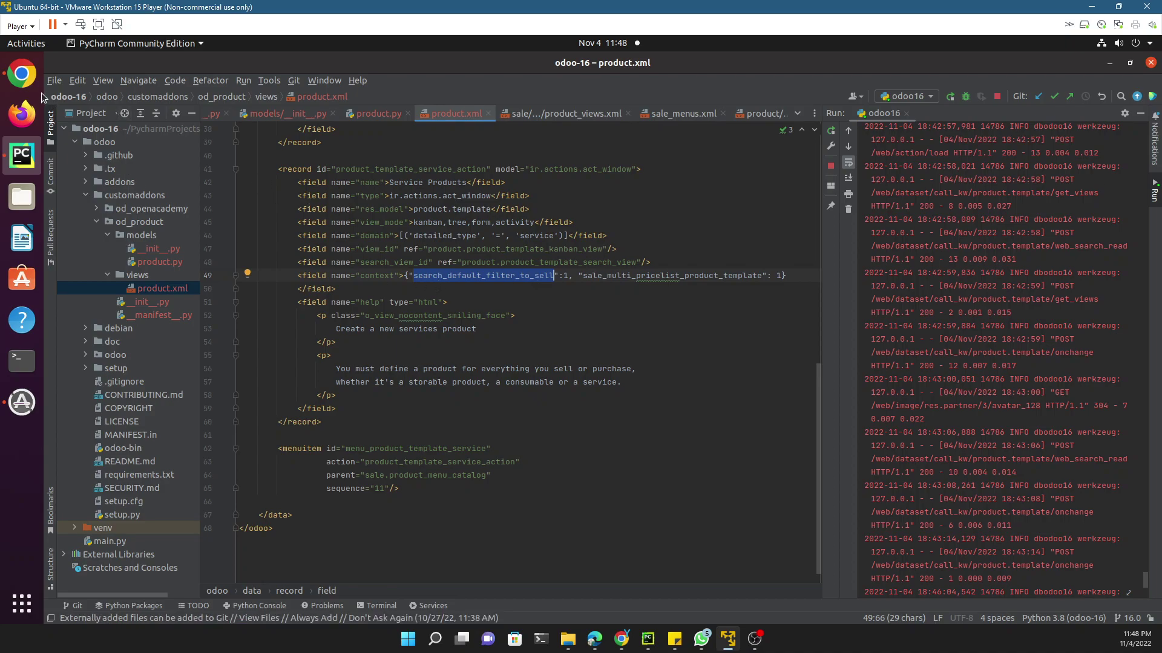
click(21, 73)
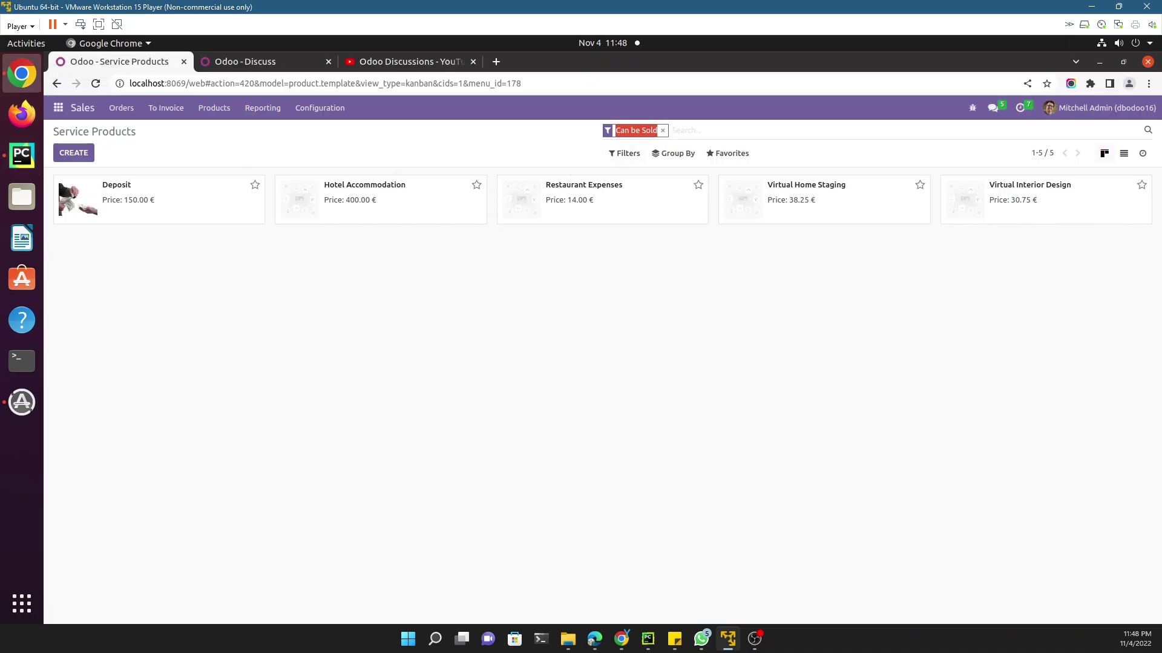
click(22, 155)
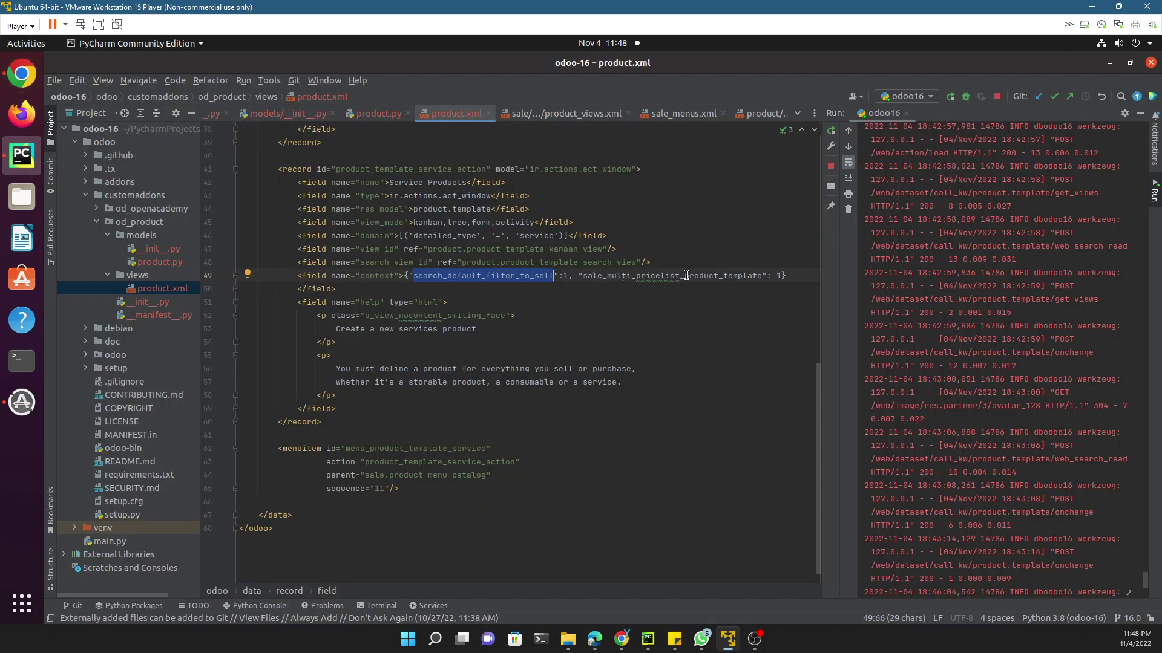
click(781, 276)
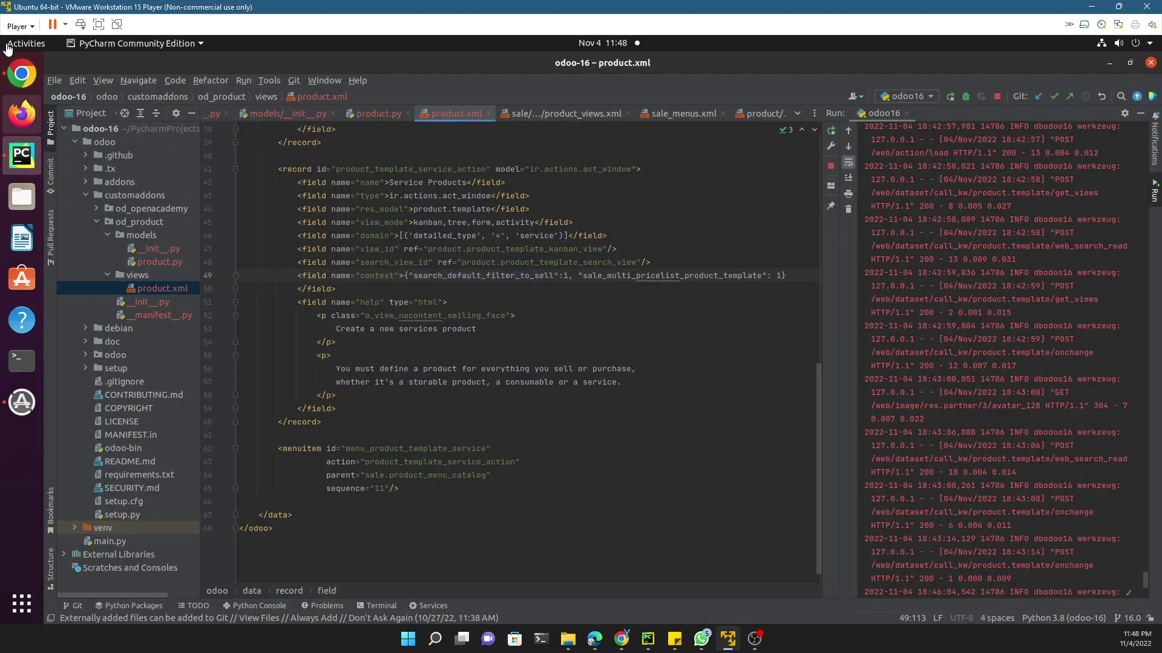
click(22, 73)
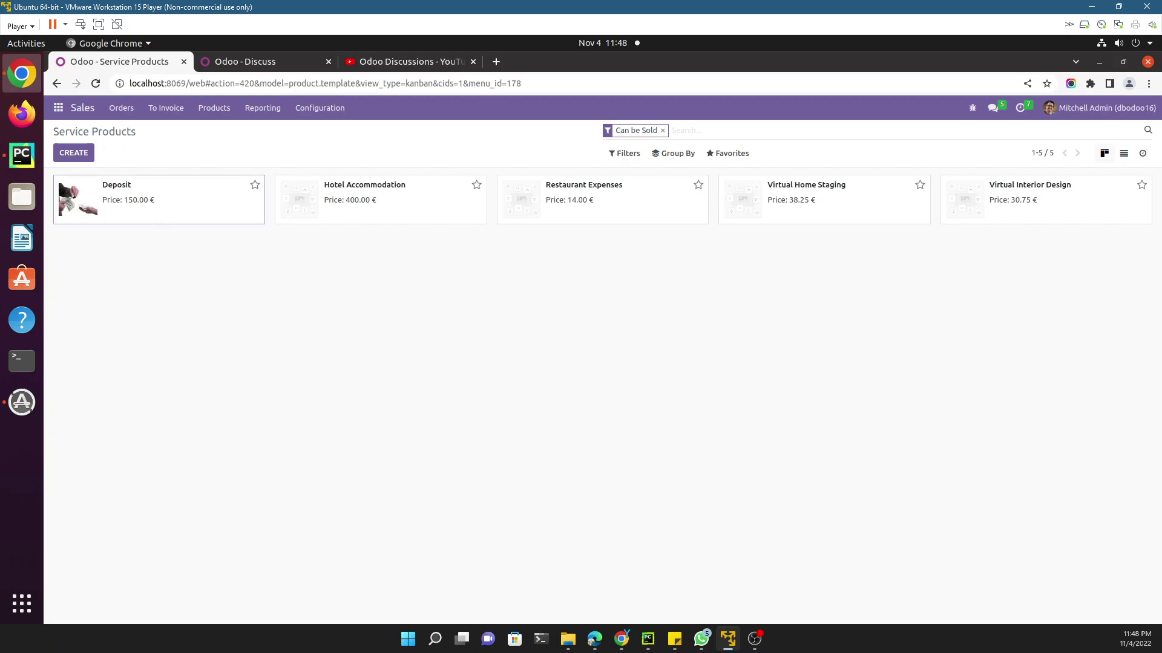
Step: Open the Deposit product's form from its kanban card
click(159, 204)
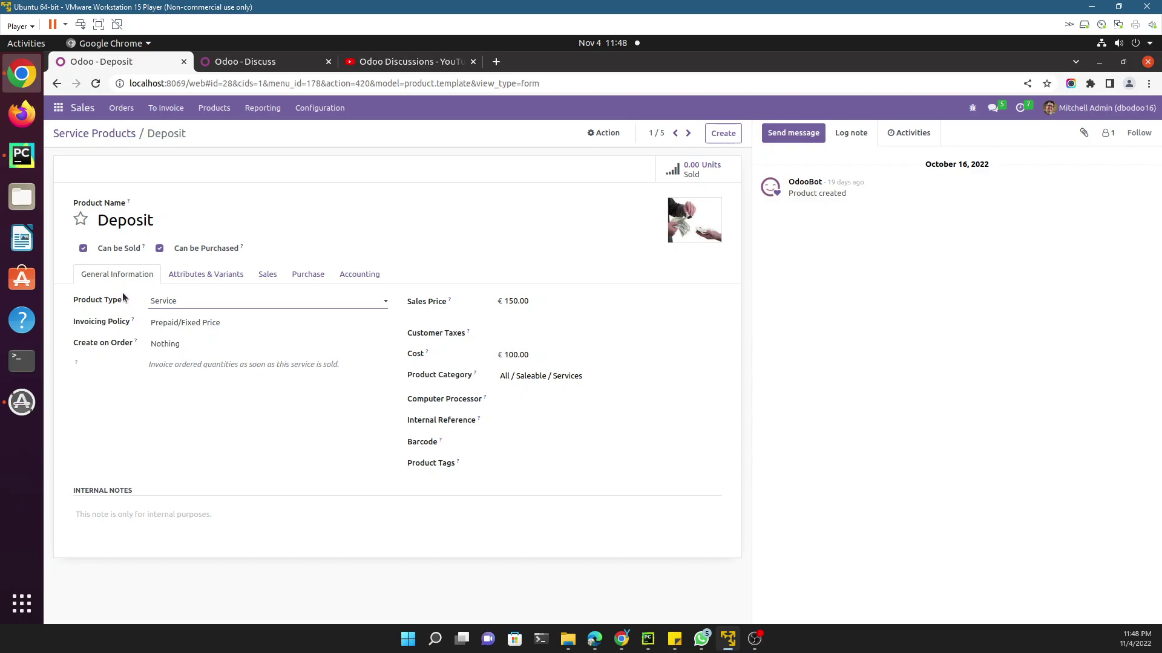
mouse_move(125, 299)
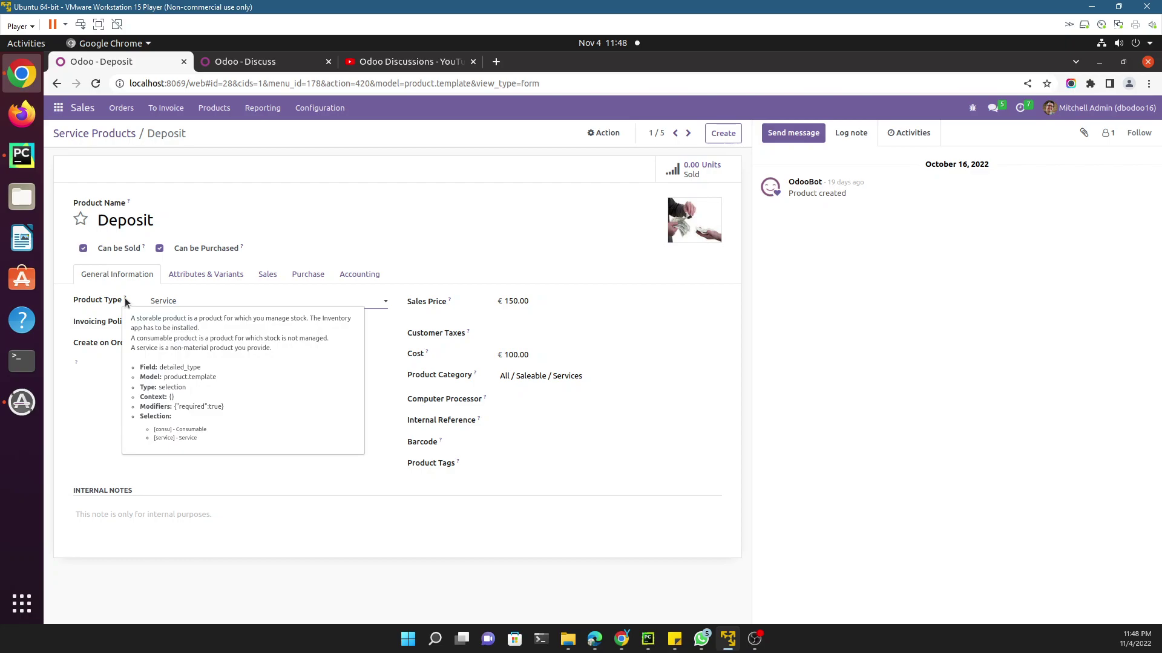
Step: Switch to product.xml in PyCharm to edit the Service Products context
click(22, 155)
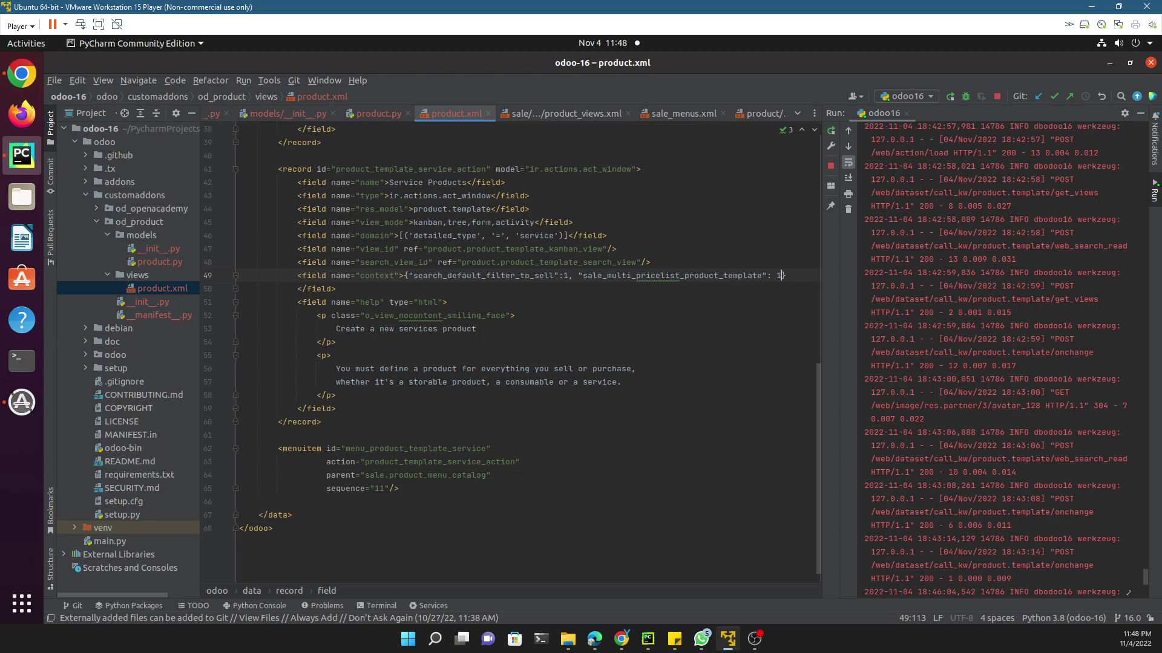
text(, ')
text(detail)
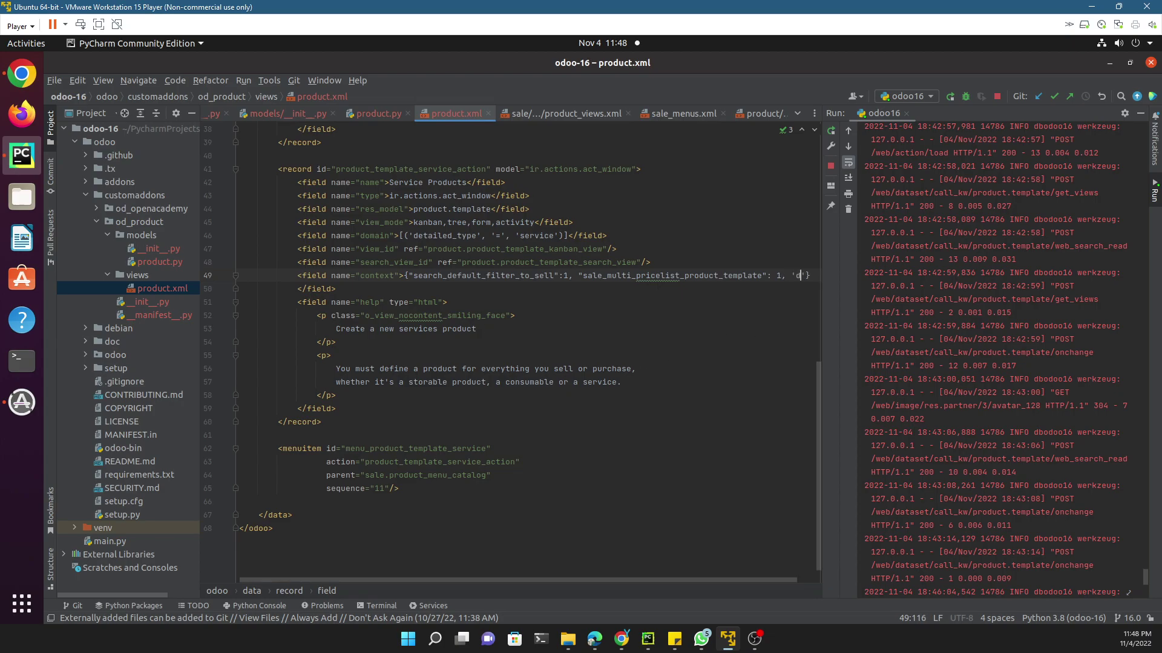
text(e)
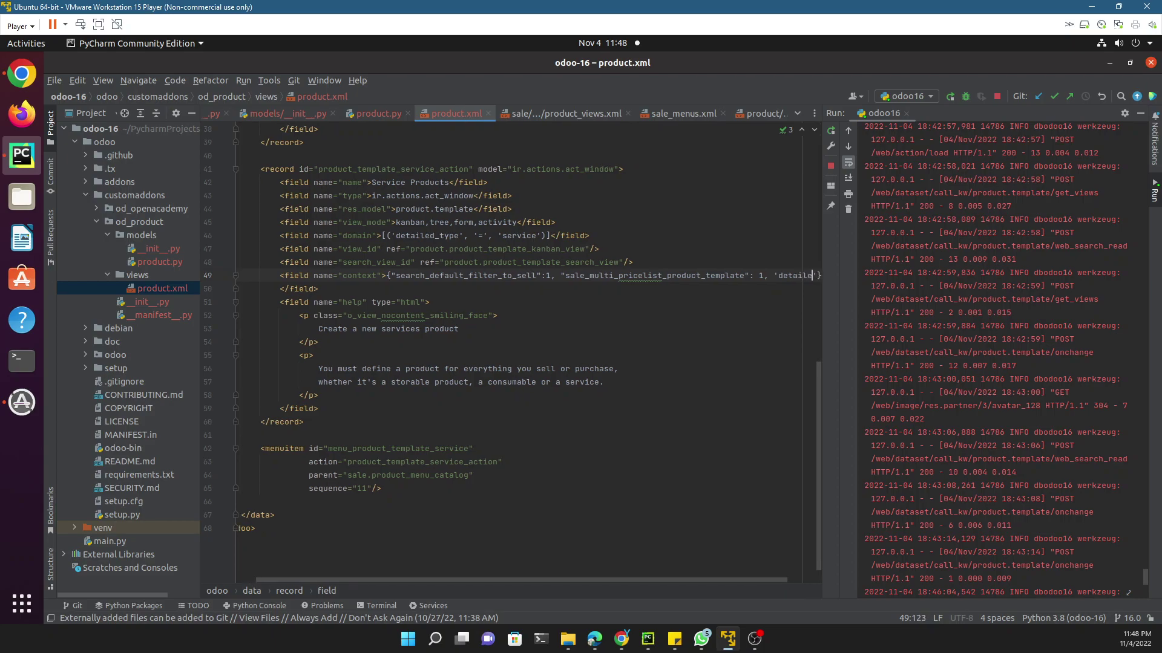
text(d_typ)
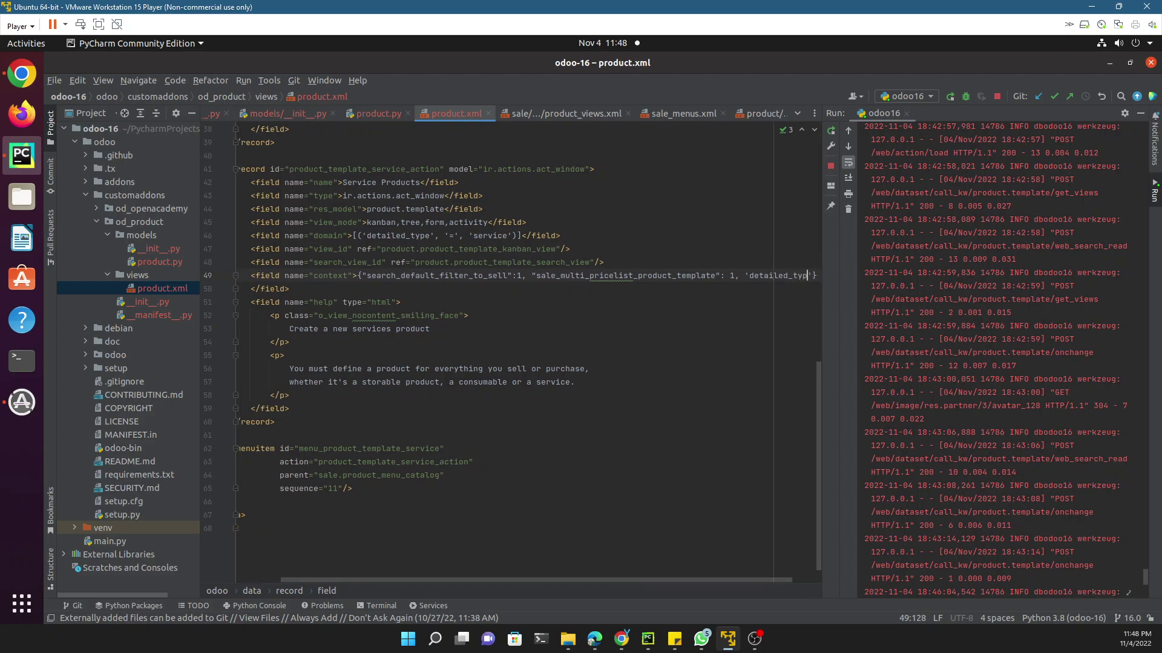
text(e')
text(: ')
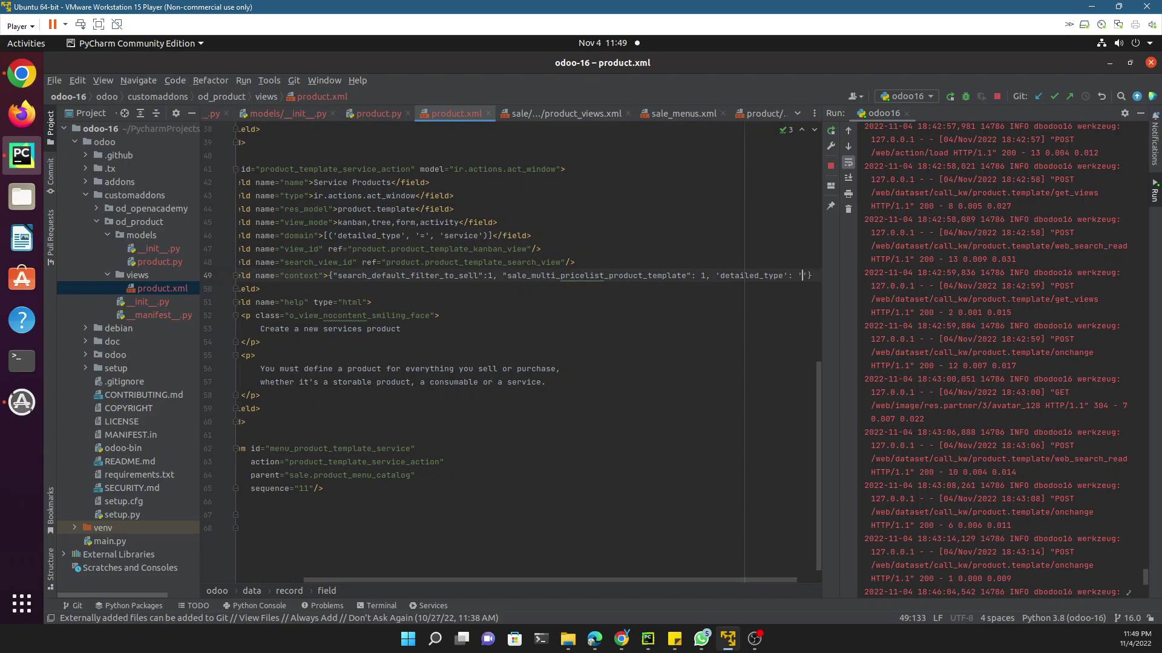
text(service)
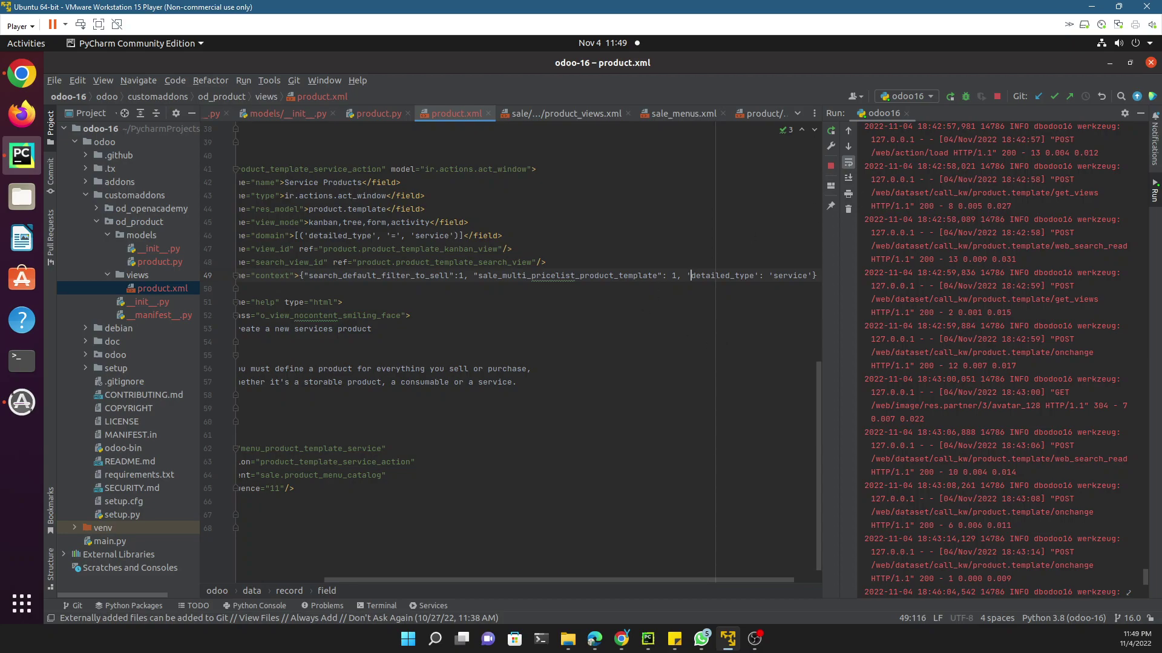
Step: Upgrade the Product Extension module from the Odoo Apps page
click(22, 75)
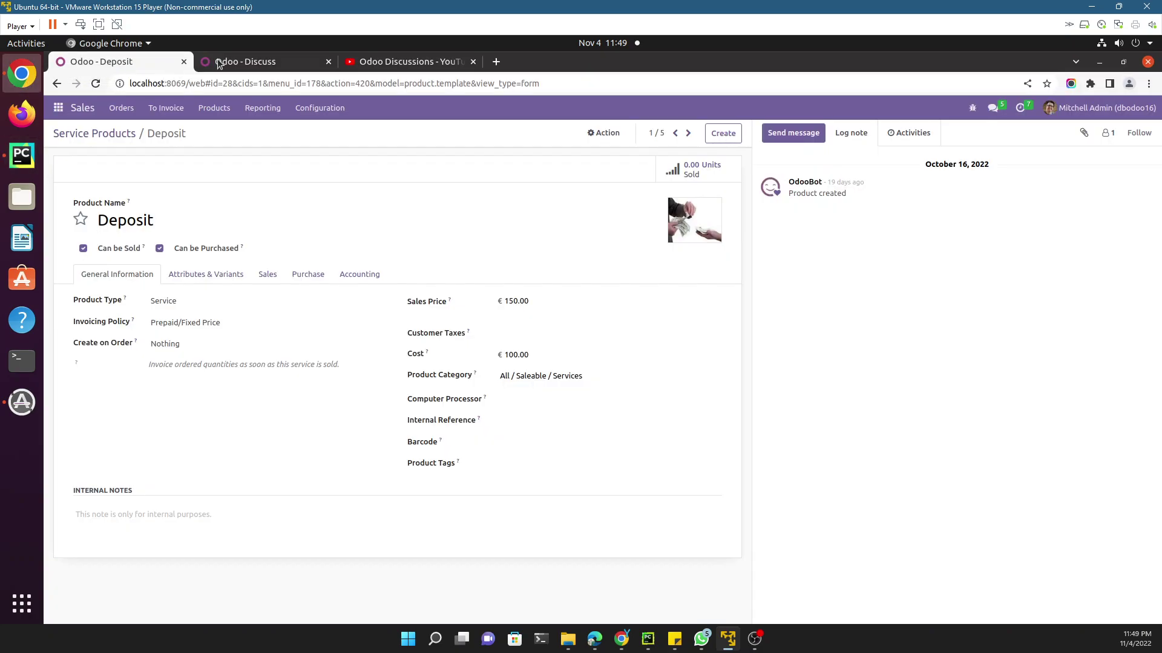
click(241, 62)
click(73, 113)
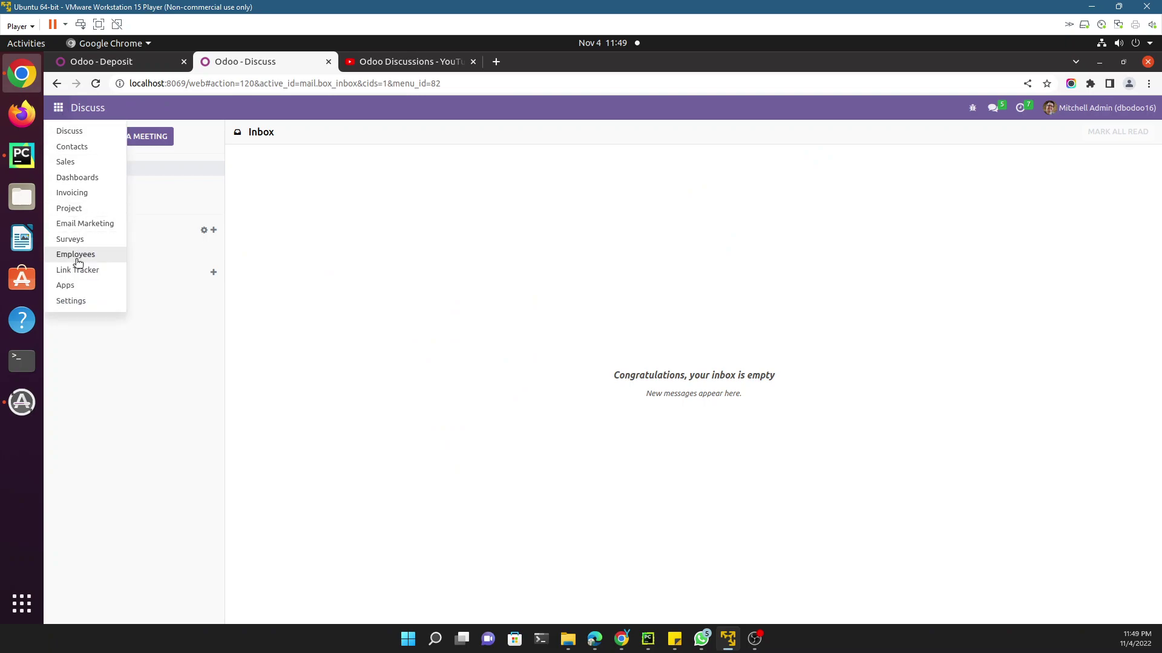
click(77, 285)
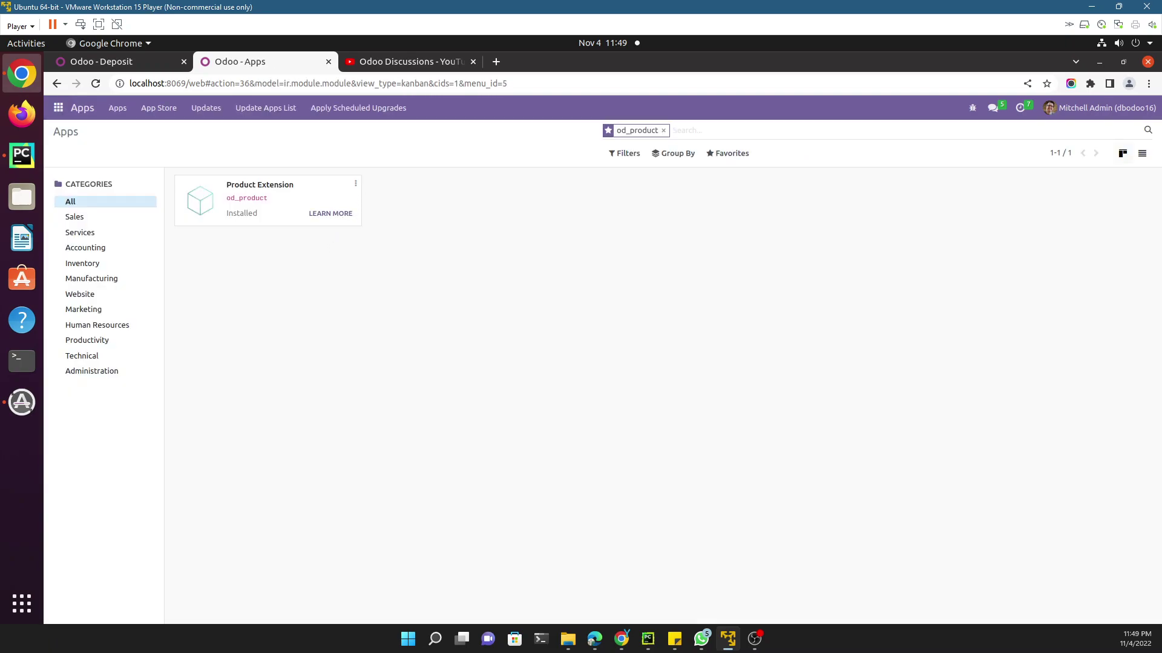
click(355, 185)
click(317, 233)
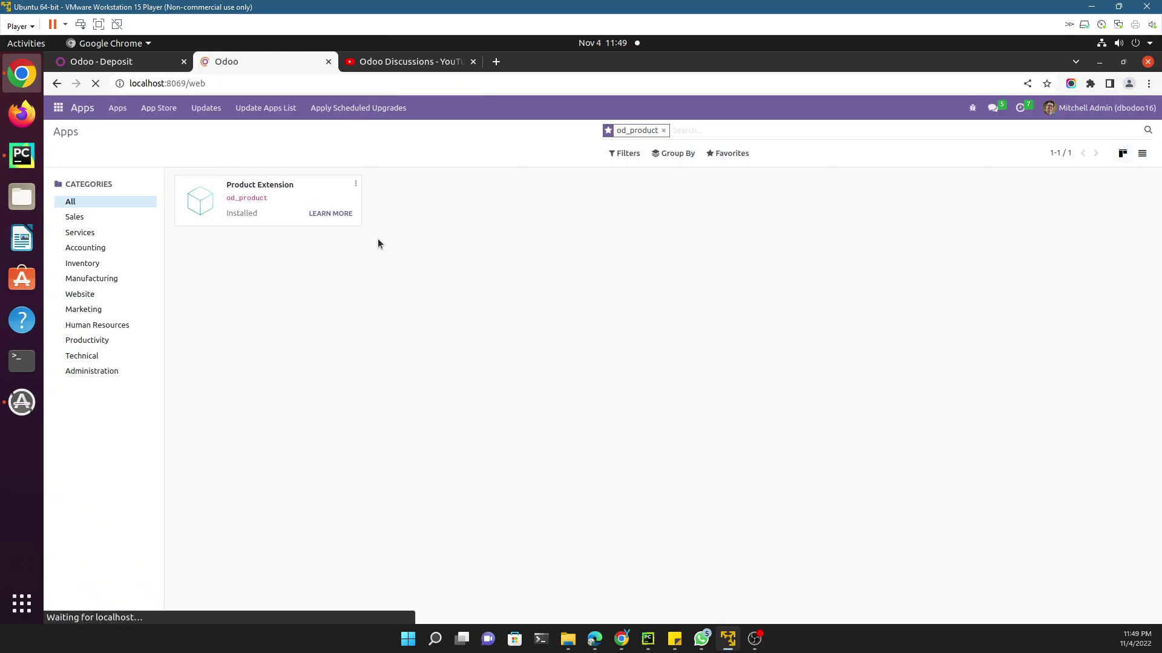
Step: Reload Service Products and start a new product, which still defaults to Consumable
click(104, 61)
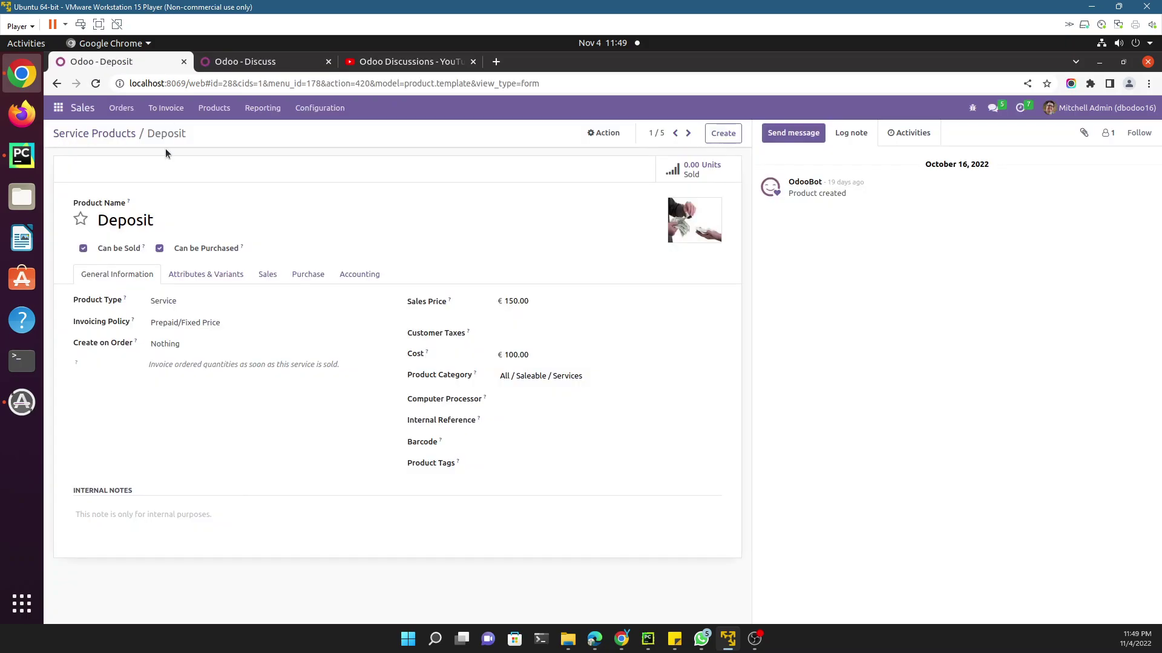
click(106, 134)
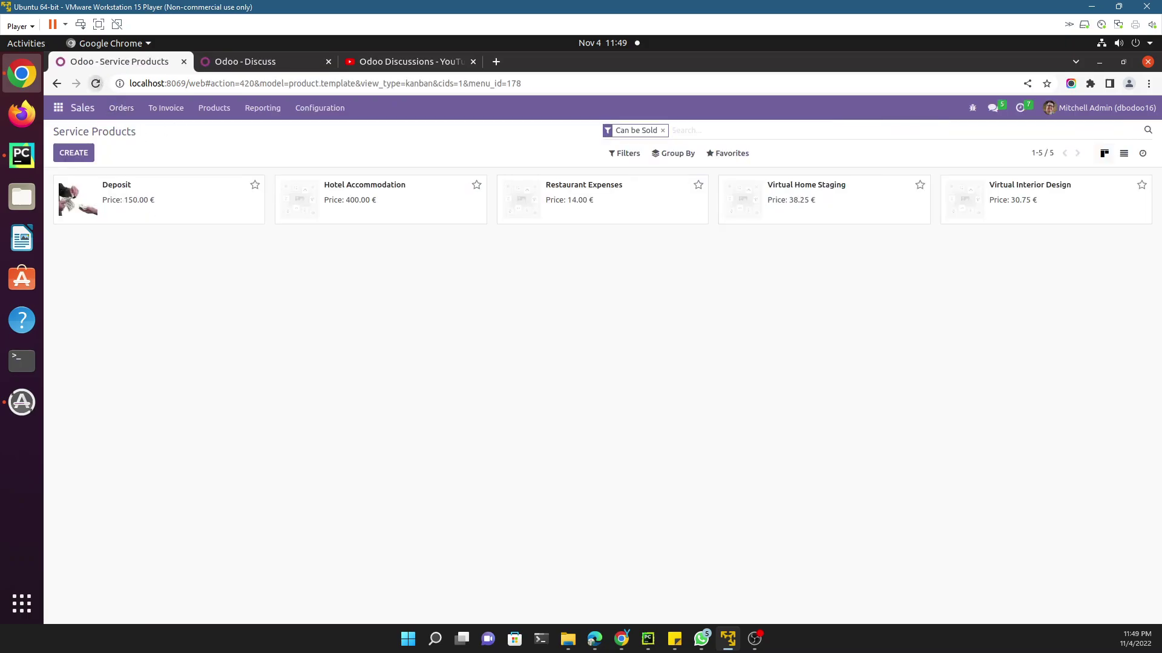
click(96, 83)
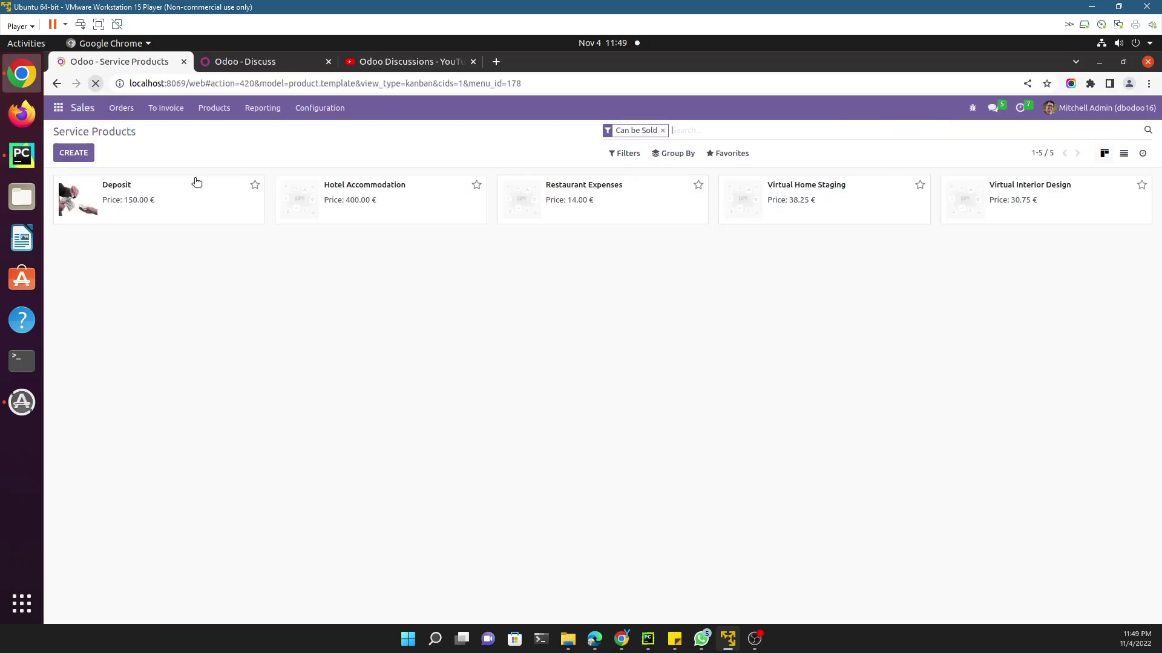
click(215, 107)
click(233, 161)
click(76, 152)
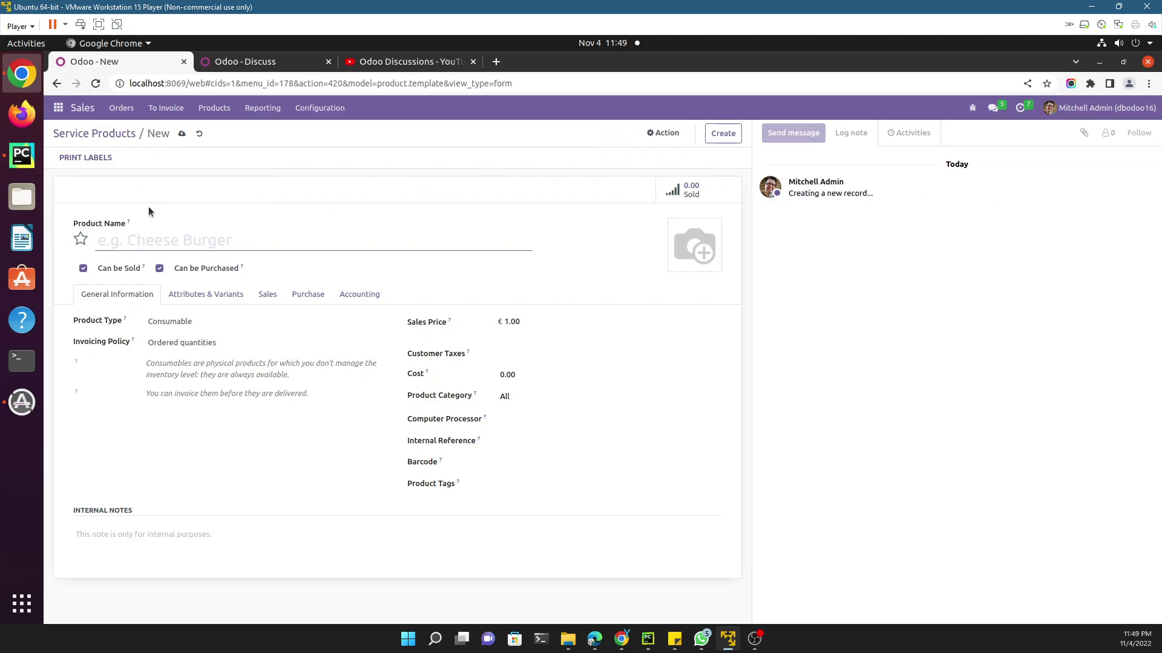
click(34, 160)
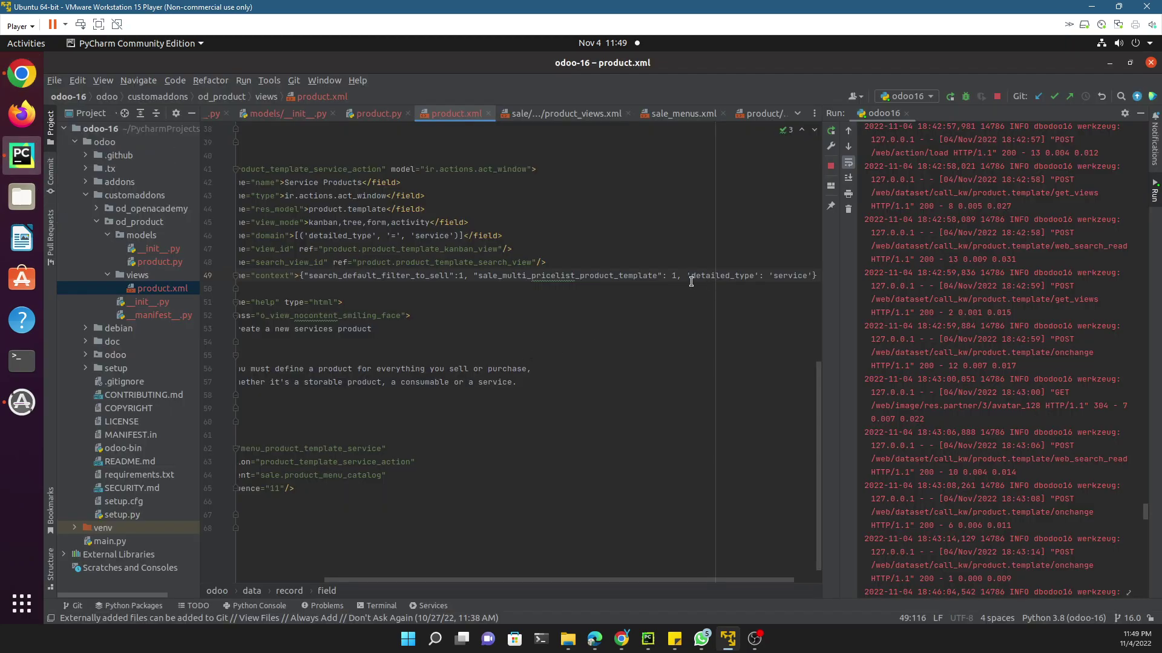
text(default_de)
drag(663, 581, 709, 580)
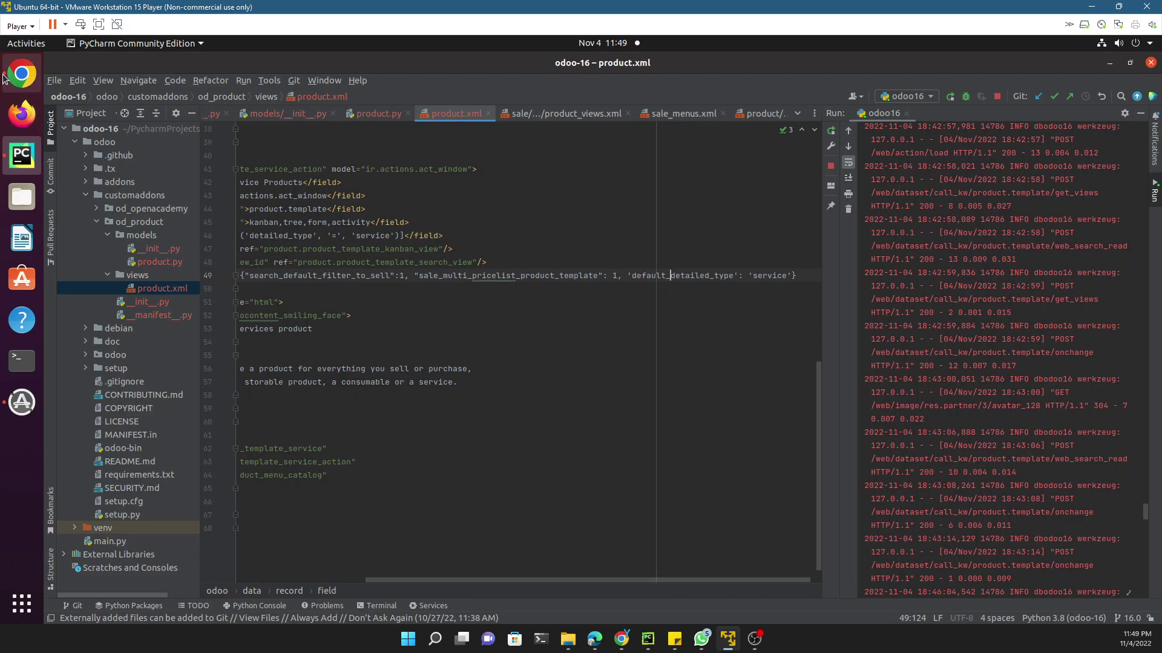
Step: Upgrade the Product Extension (od_product) module again from Apps
click(22, 74)
click(232, 63)
click(58, 107)
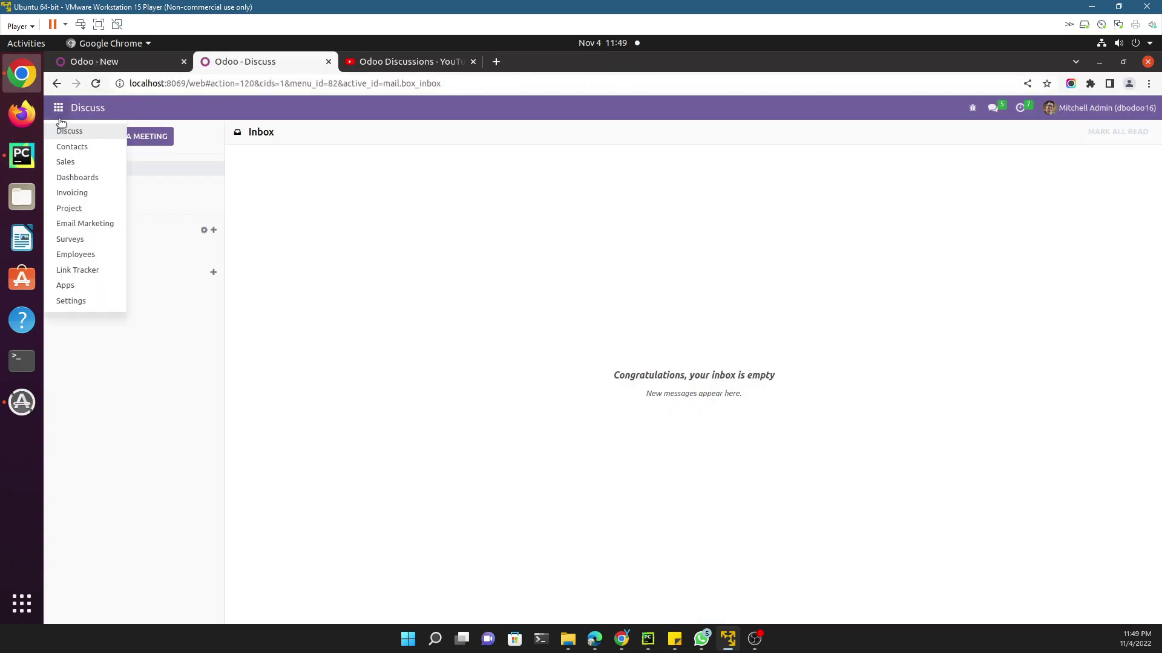
click(78, 285)
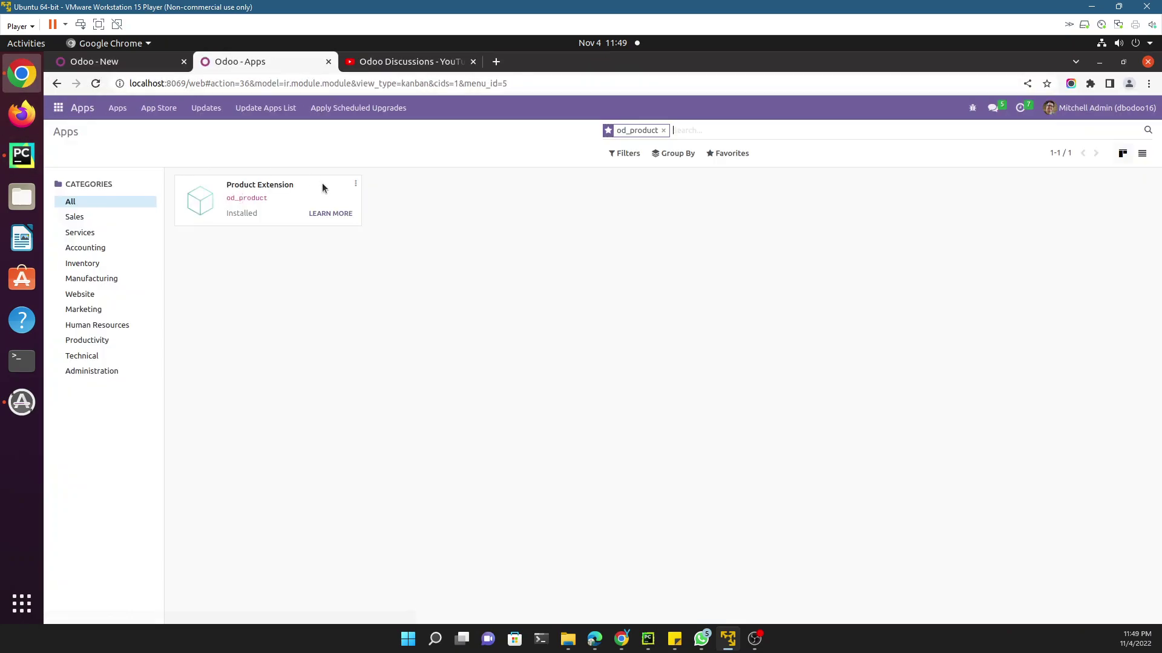
click(355, 186)
click(305, 238)
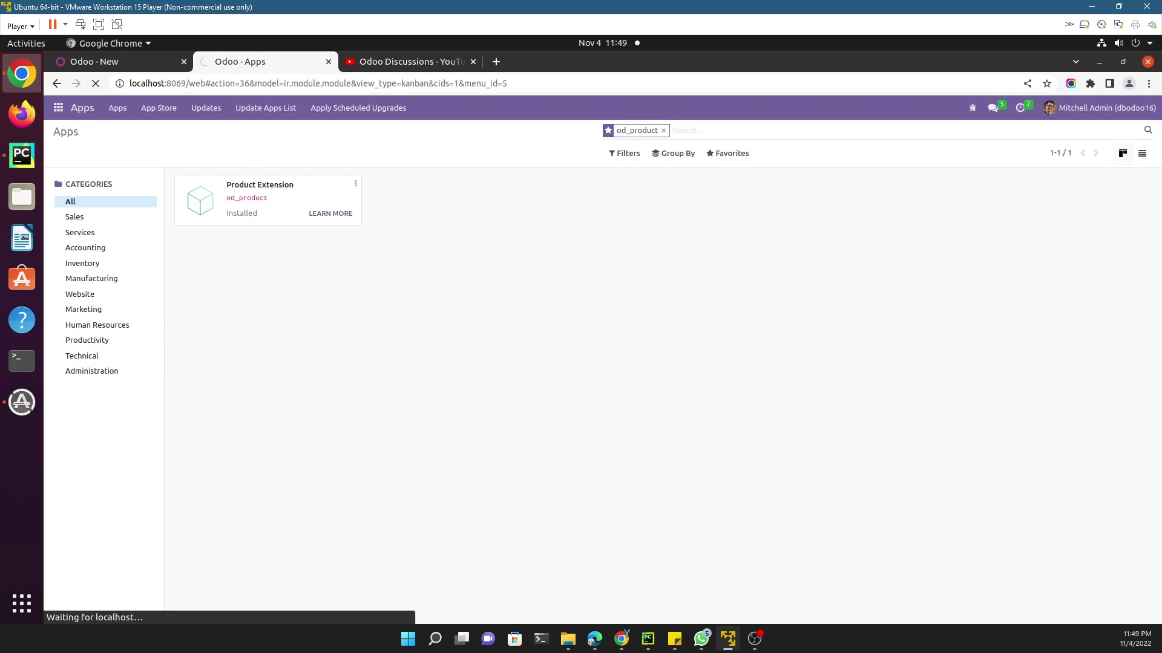
Step: Reload the Service Products catalogue so the upgrade takes effect
click(145, 62)
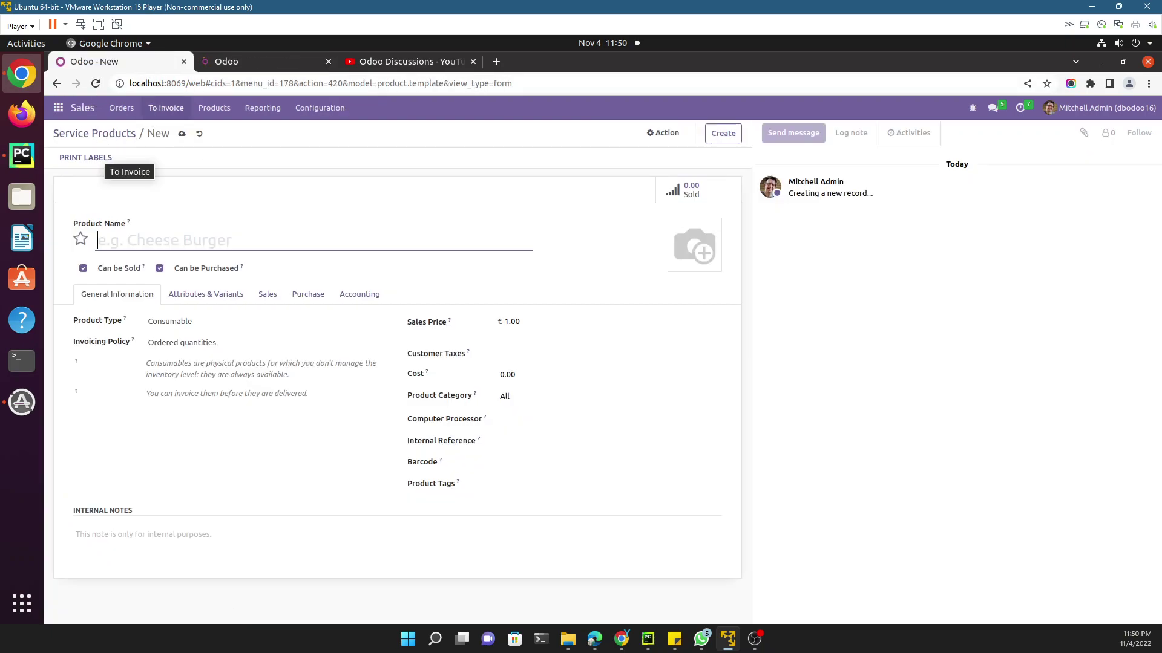
click(102, 136)
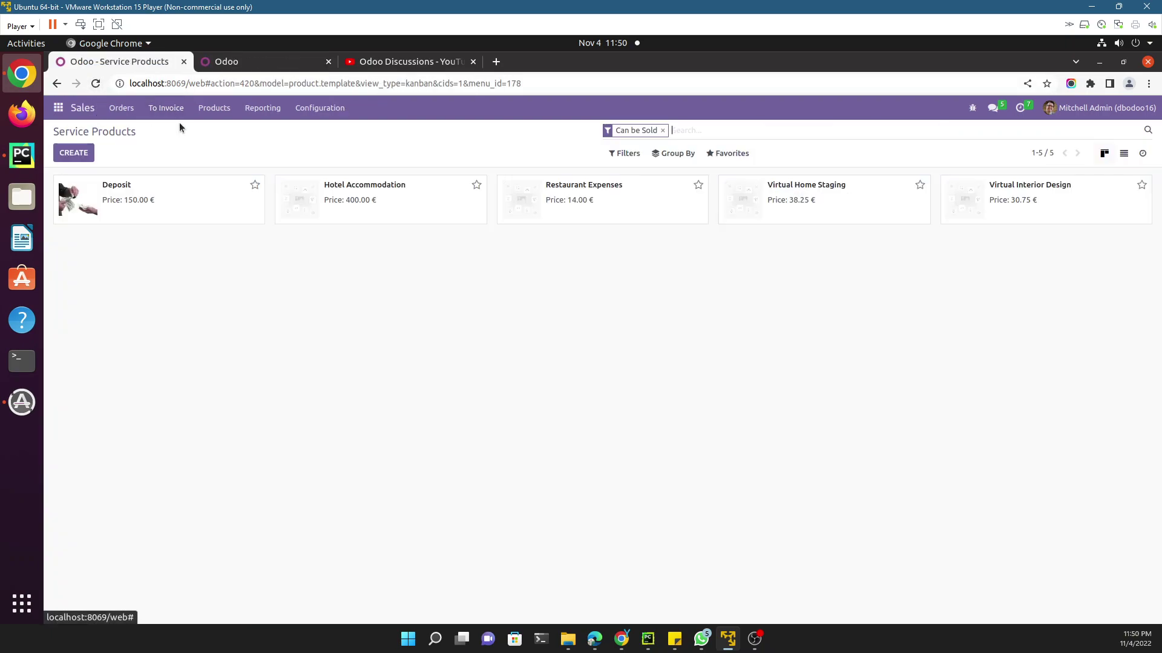
click(97, 83)
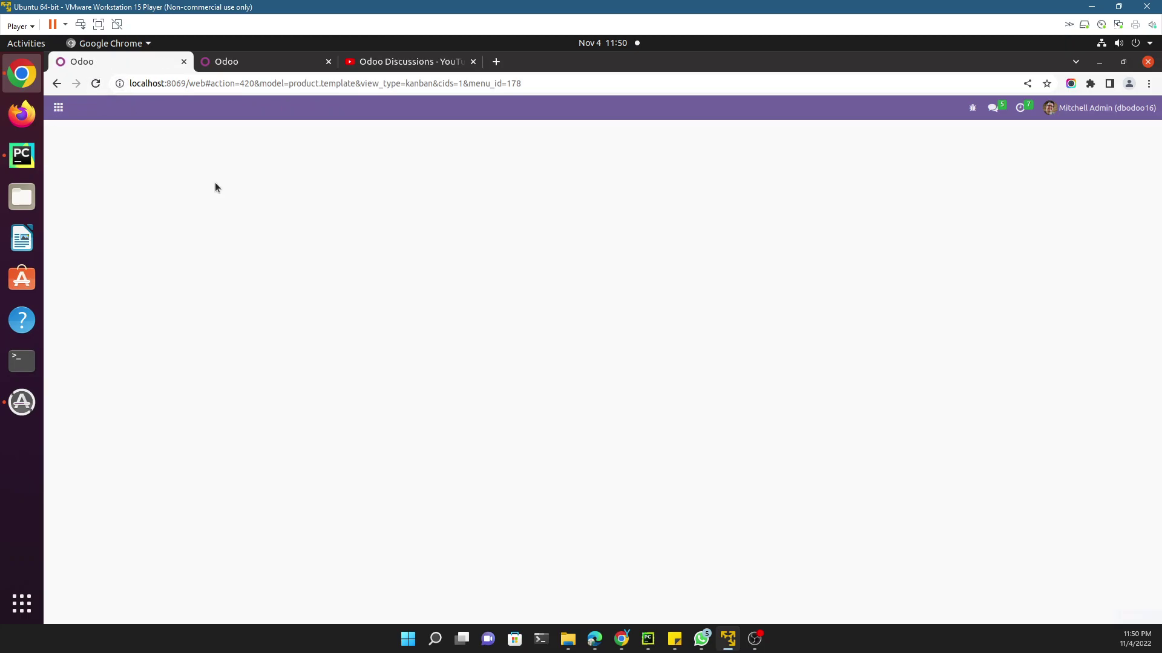
click(213, 116)
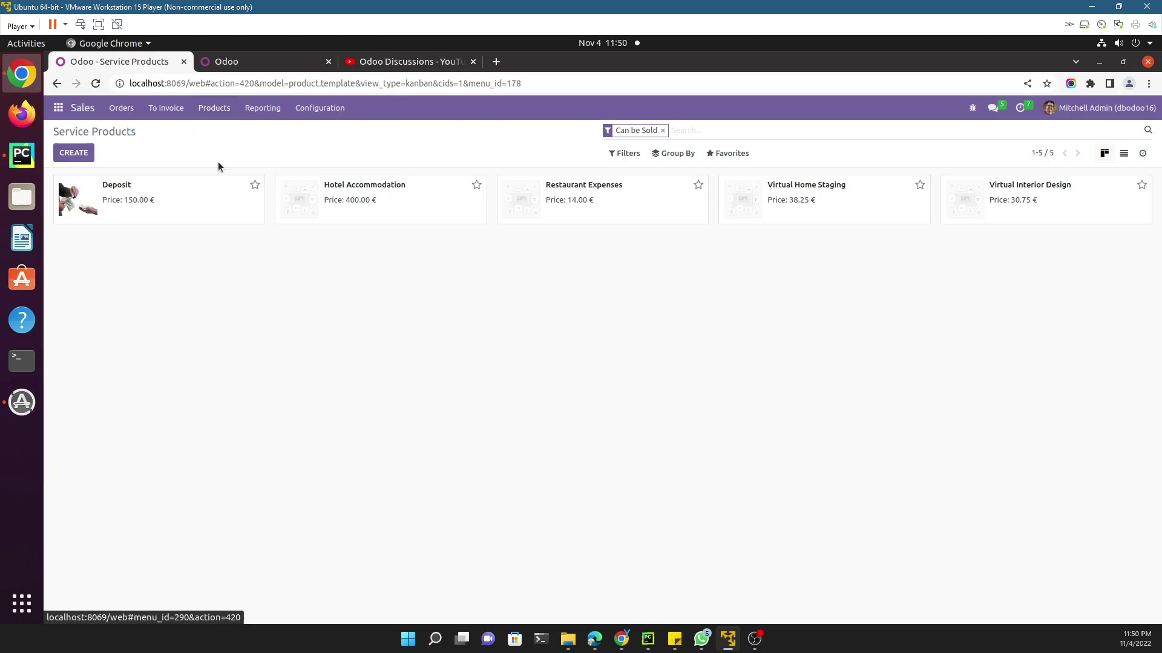
Step: Create 'Testing Service Product' with its default Service type and save it
click(73, 153)
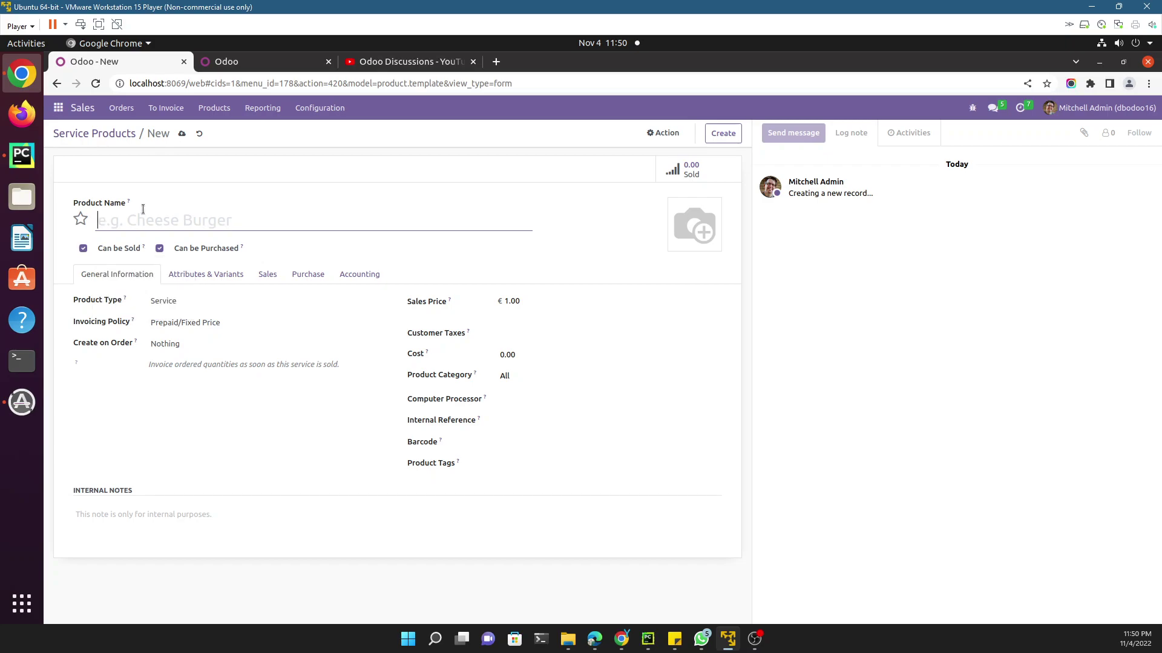
text(Testing )
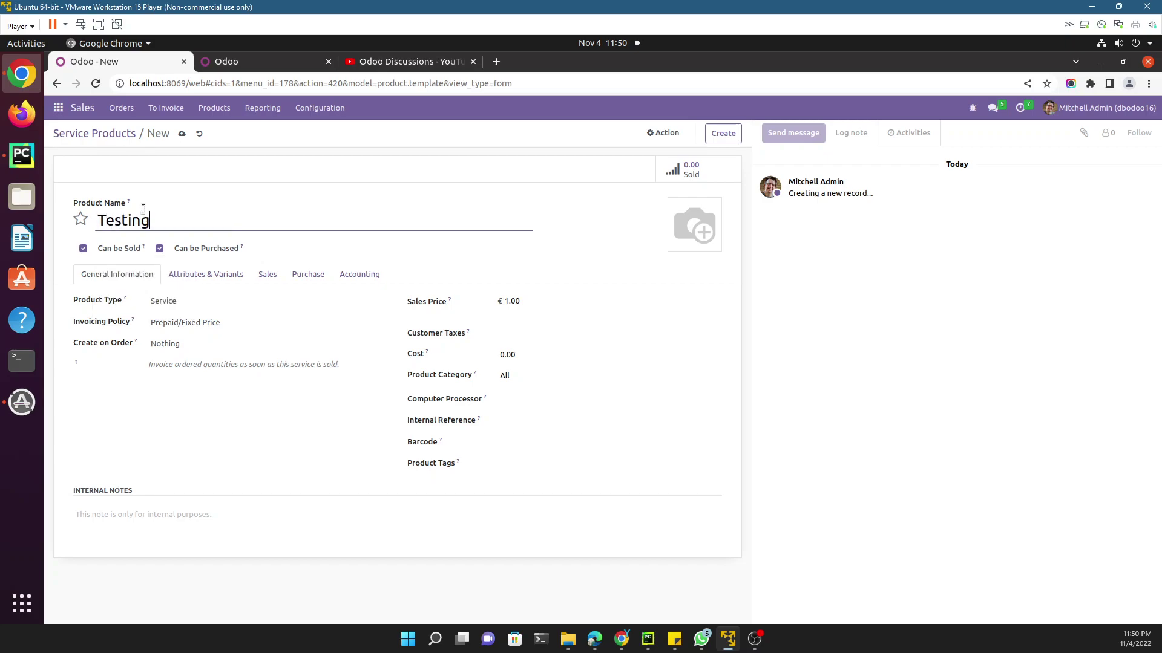
text(Service P)
text(ropdu)
key(BackSpace)
key(BackSpace)
key(BackSpace)
text(duc)
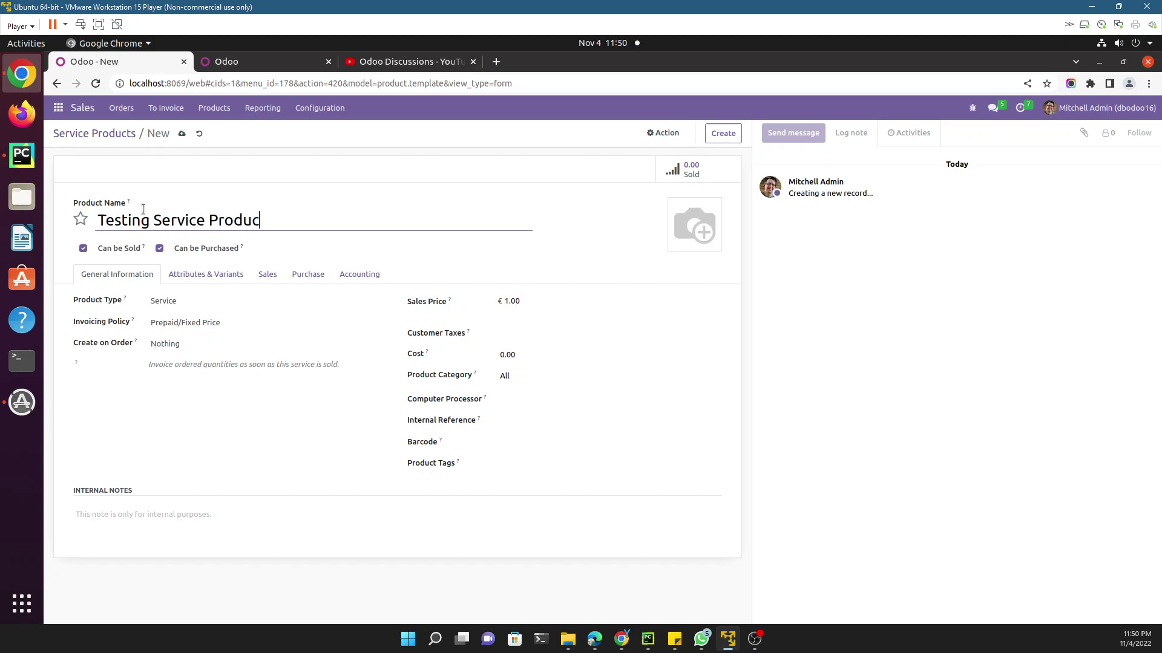
text(t)
click(182, 133)
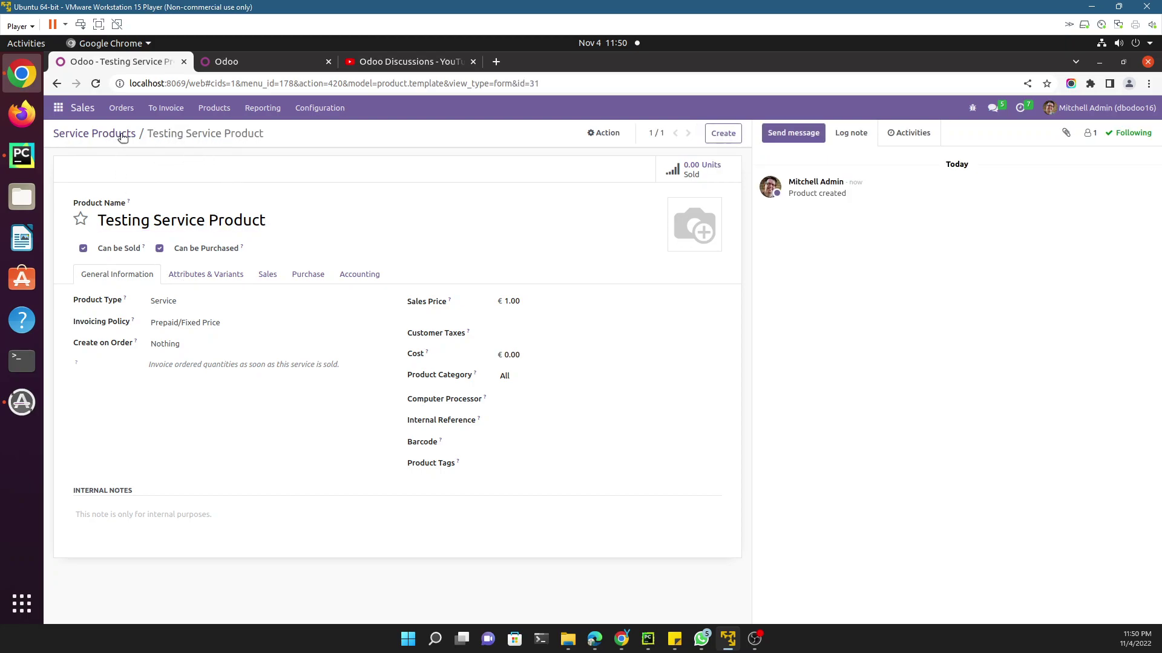
Step: Start a general product and confirm its Product Type defaults to Consumable
click(214, 108)
click(218, 130)
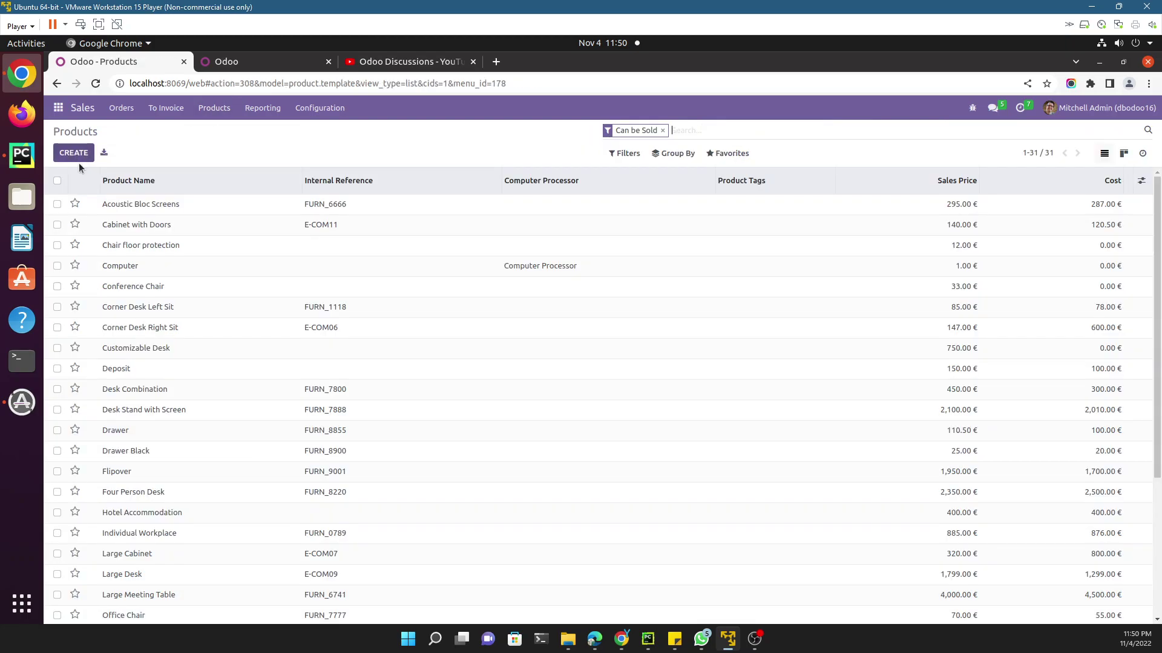
click(76, 155)
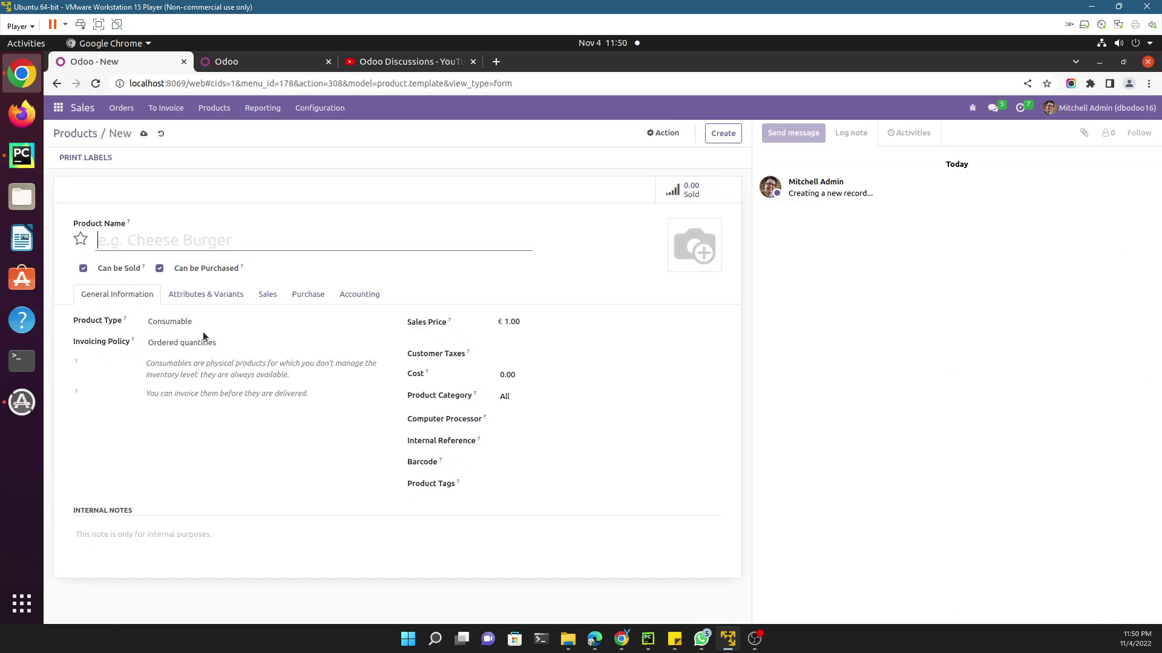
click(200, 325)
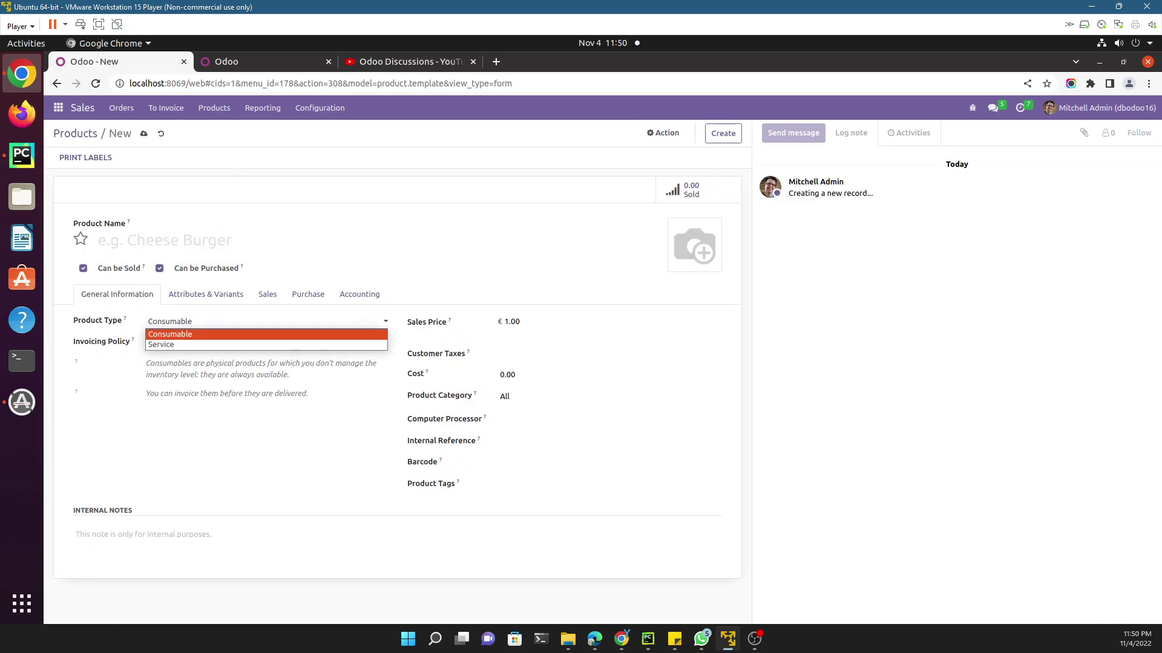
click(214, 109)
Step: Start a new product from Service Products, which shows Service type by default
click(215, 107)
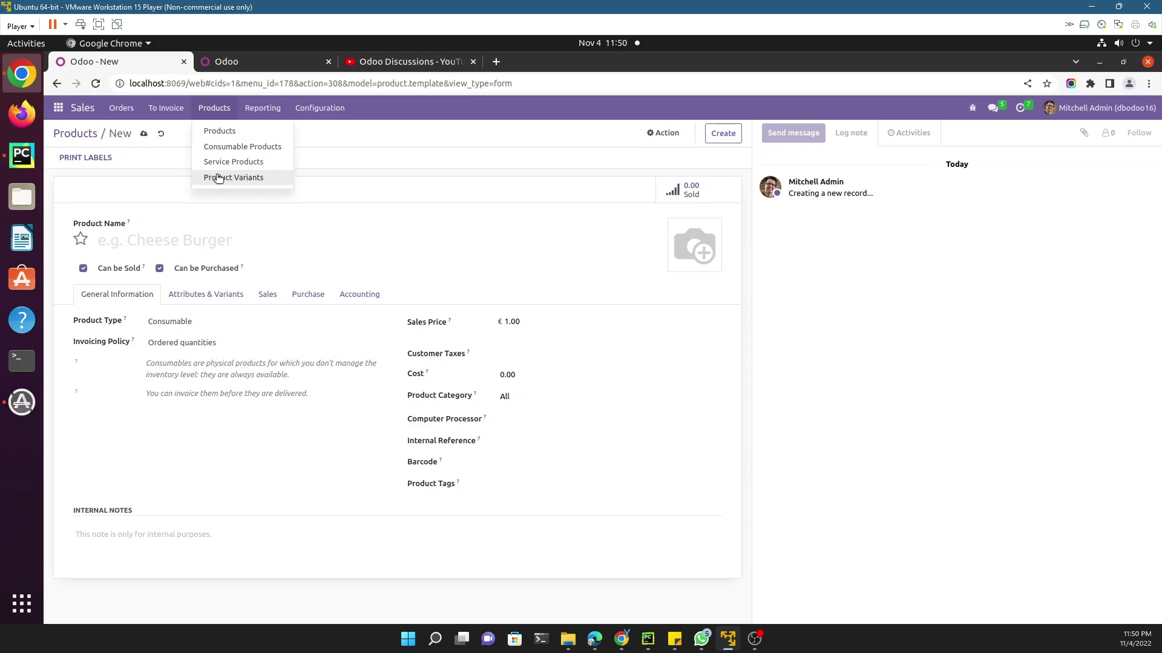
click(222, 162)
click(77, 152)
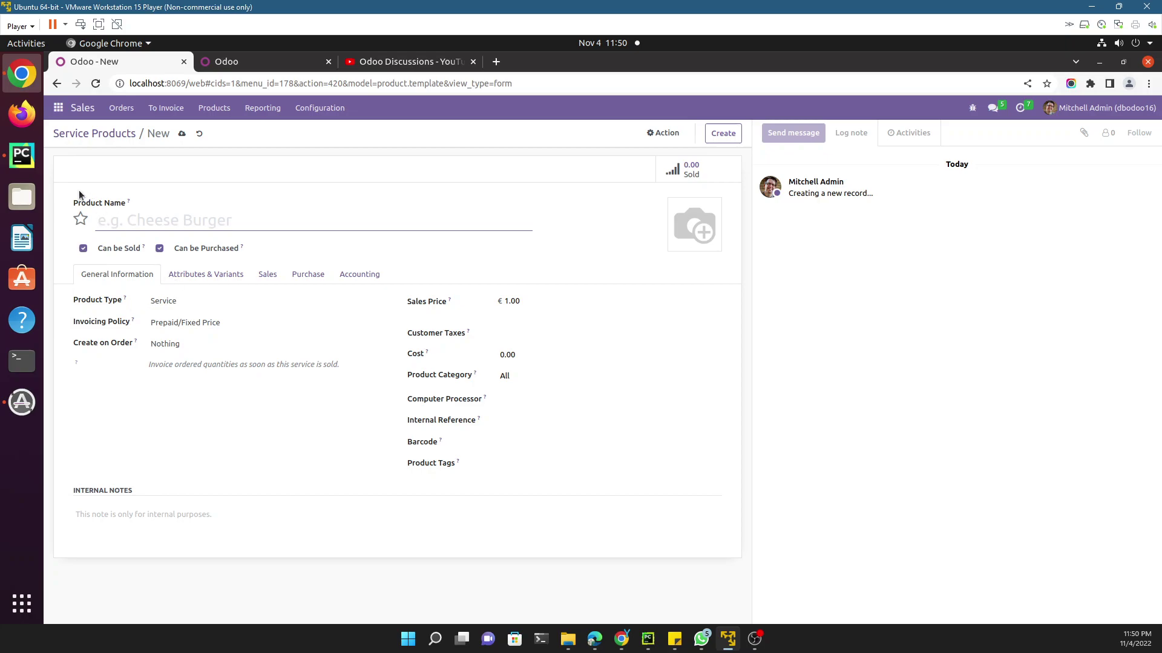
Step: Return to product.xml in PyCharm and place the cursor on context line 49
click(22, 154)
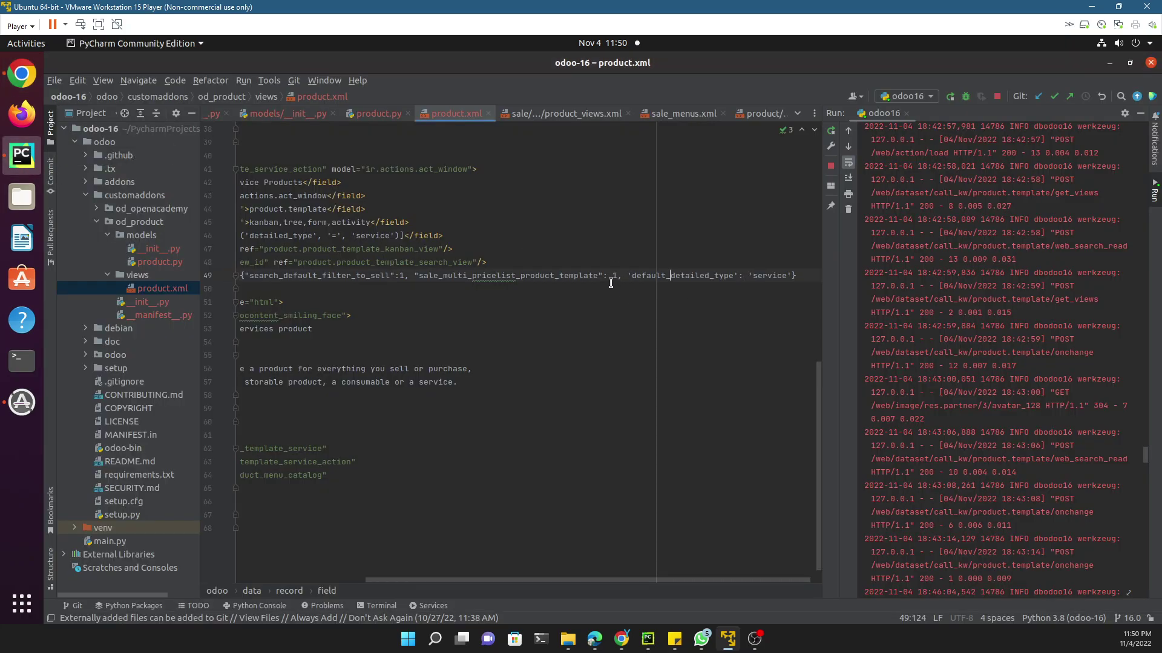
click(555, 277)
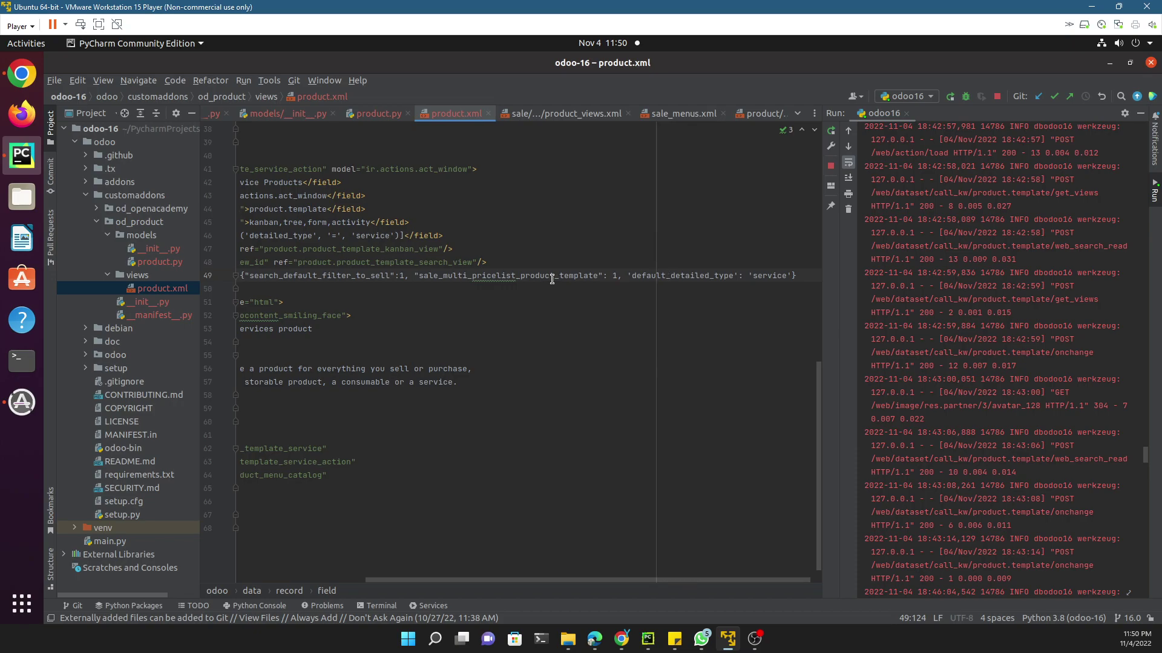